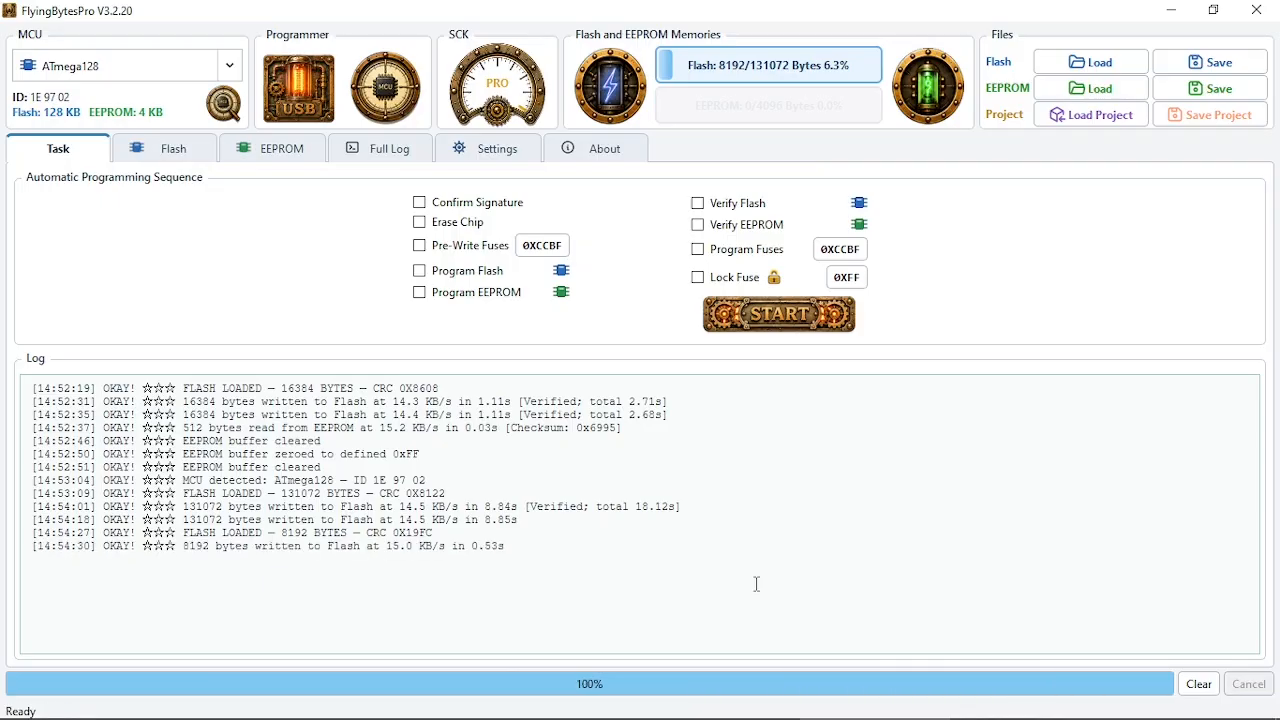
Step: Write the flash buffer to the ATmega128 and reload FD_RD8K.hex into the flash buffer
click(618, 98)
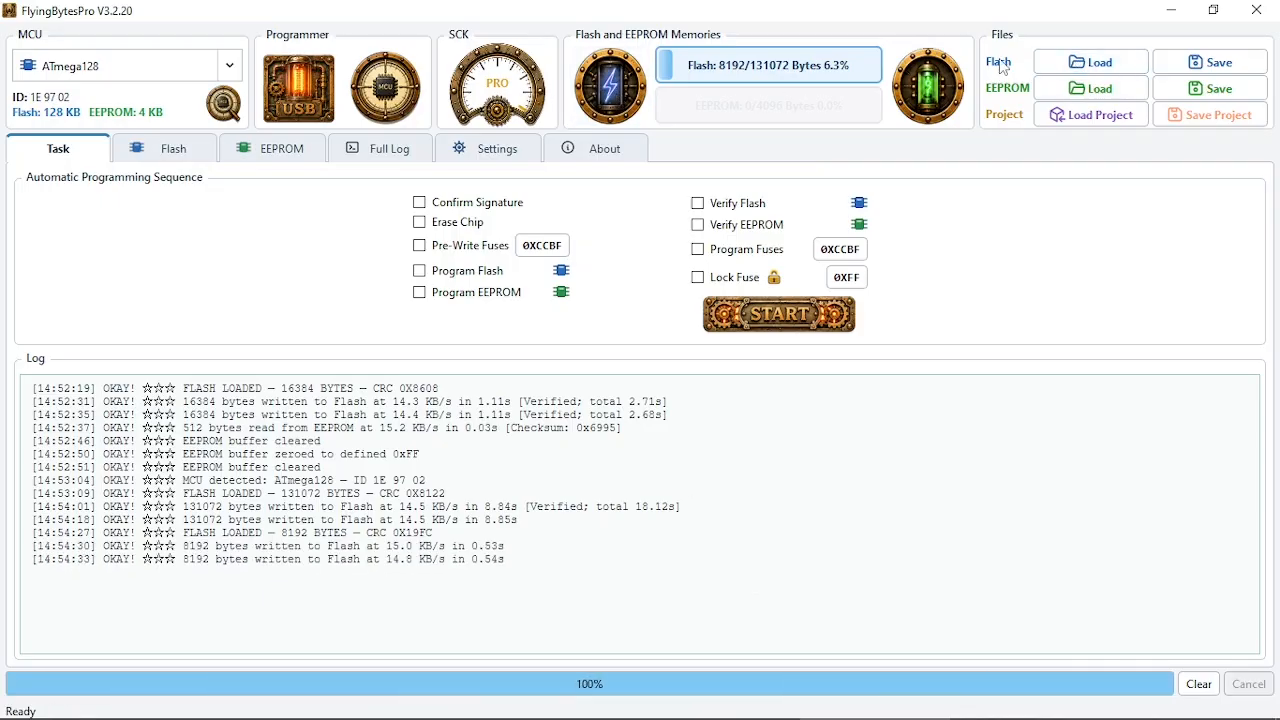
click(1057, 62)
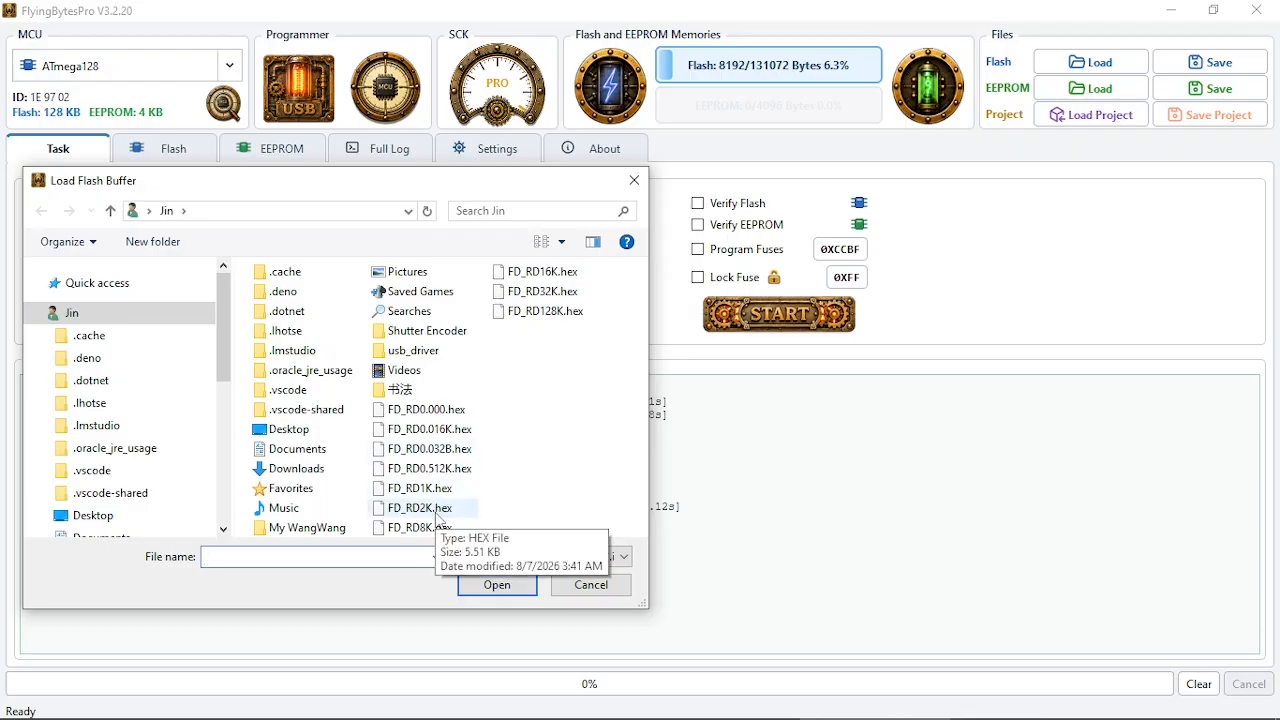
click(433, 530)
double_click(433, 530)
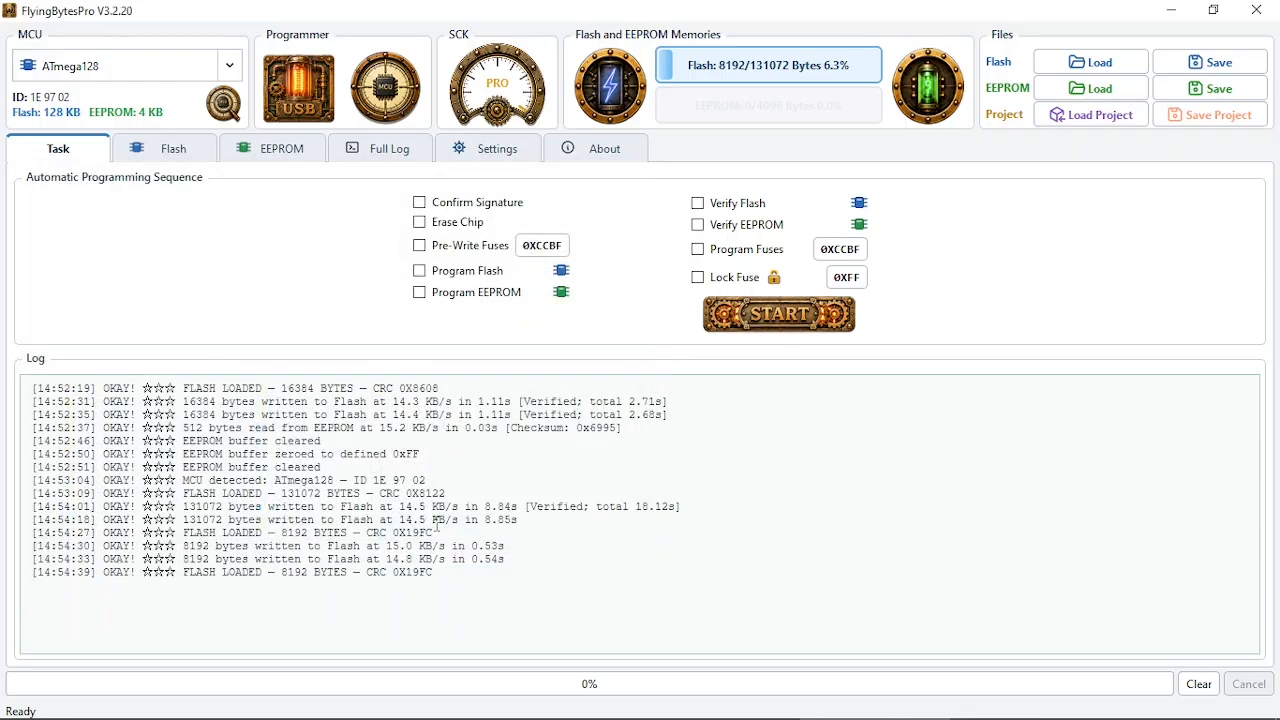
Step: Load FD_RD16K.hex into the flash buffer
click(1088, 62)
double_click(553, 273)
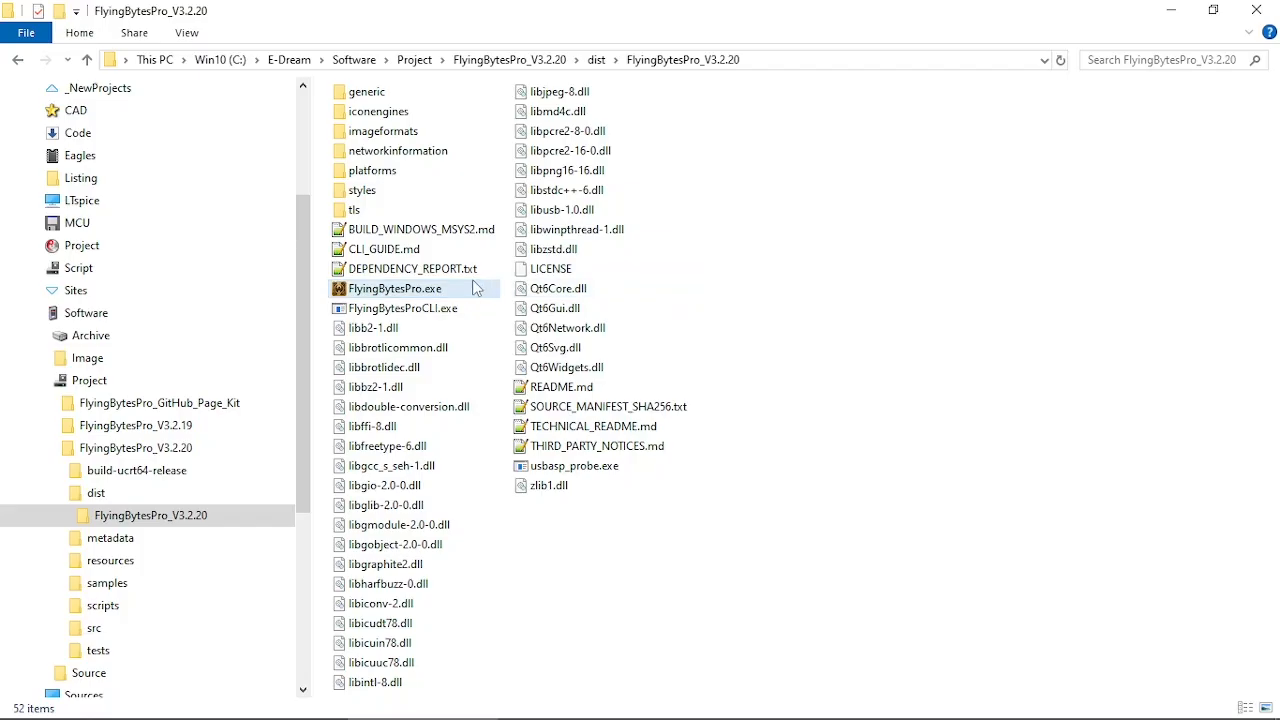
Step: Launch FlyingBytesPro.exe from its V3.2.20 distribution folder and look over the Flash, EEPROM, Full Log, Settings and About pages
double_click(422, 288)
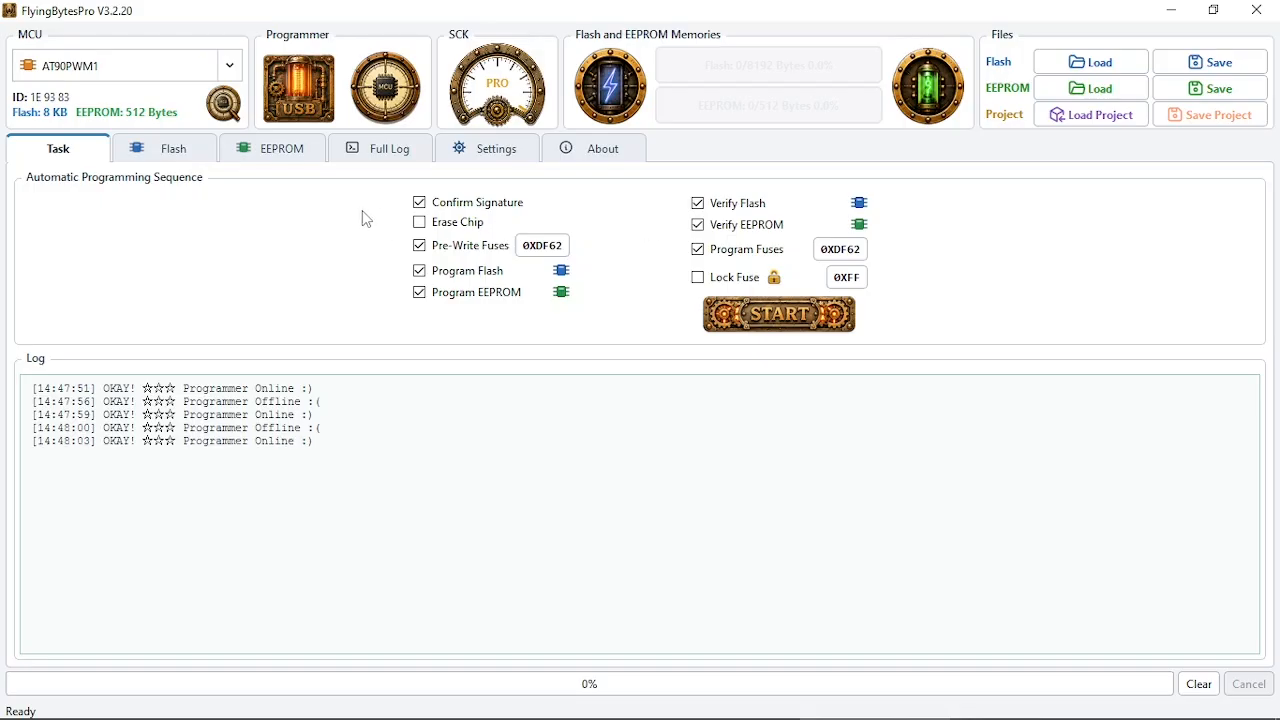
click(206, 160)
click(259, 160)
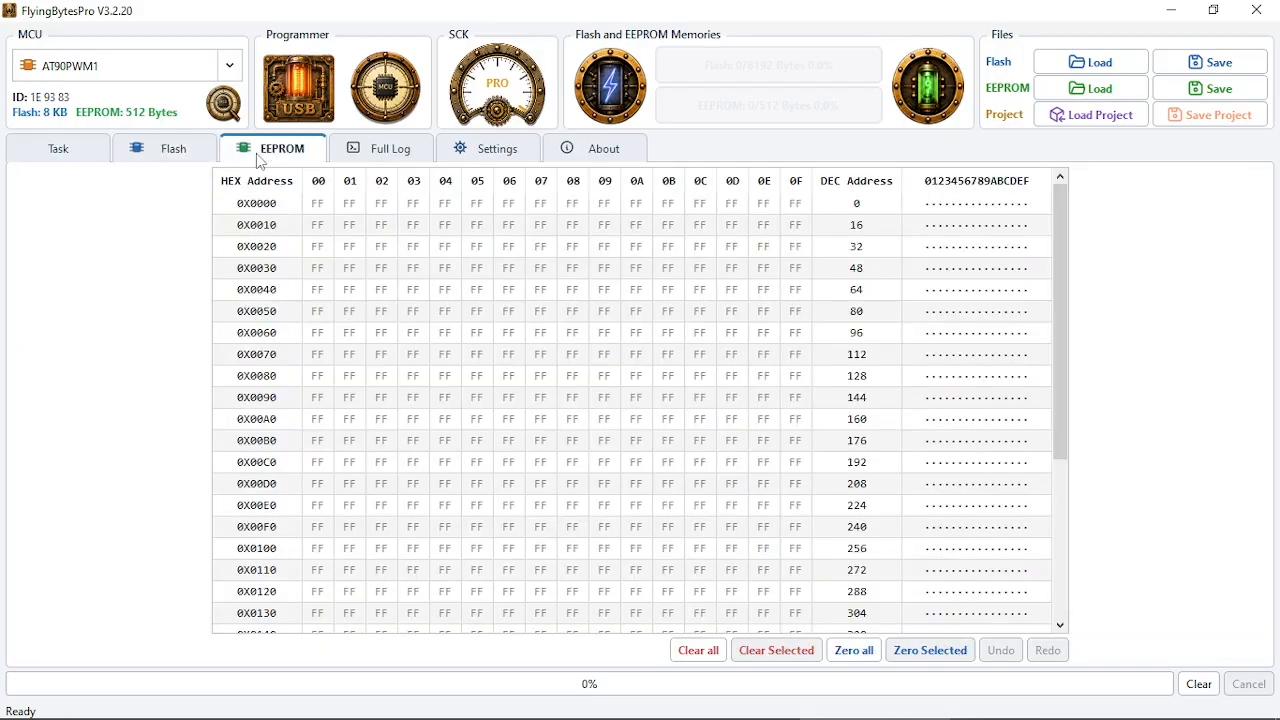
click(374, 162)
click(502, 161)
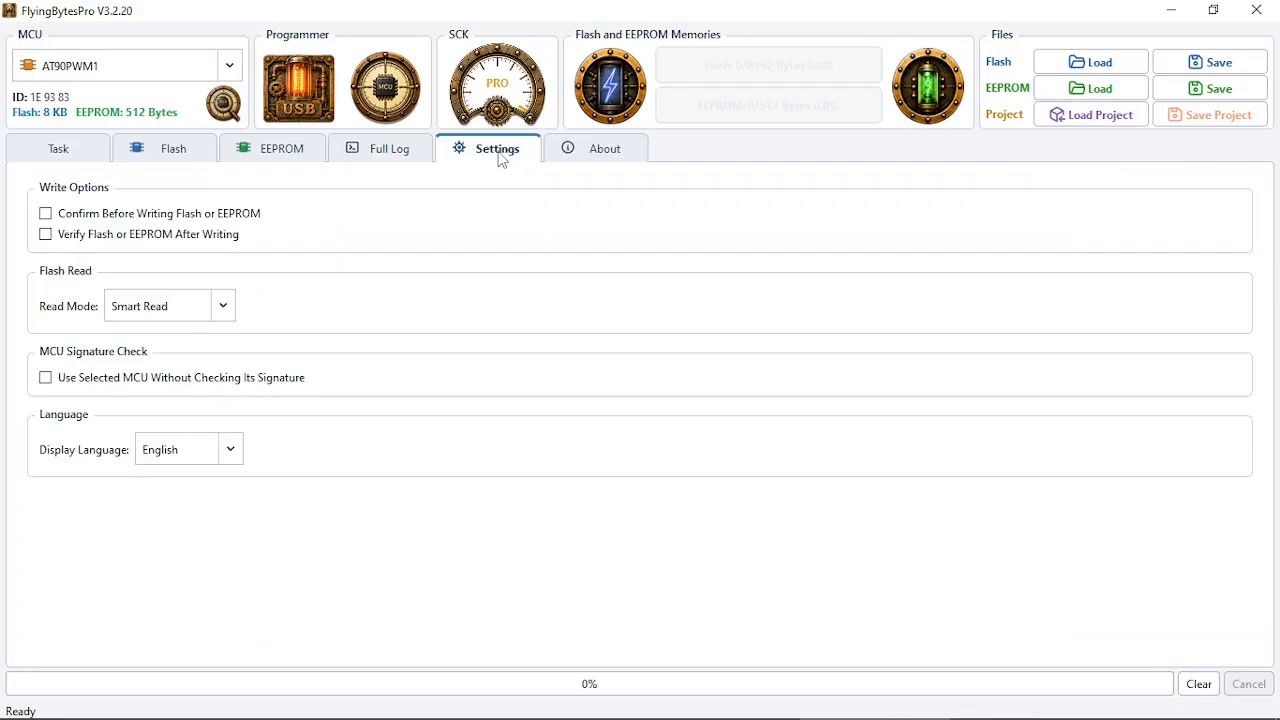
click(591, 157)
click(80, 165)
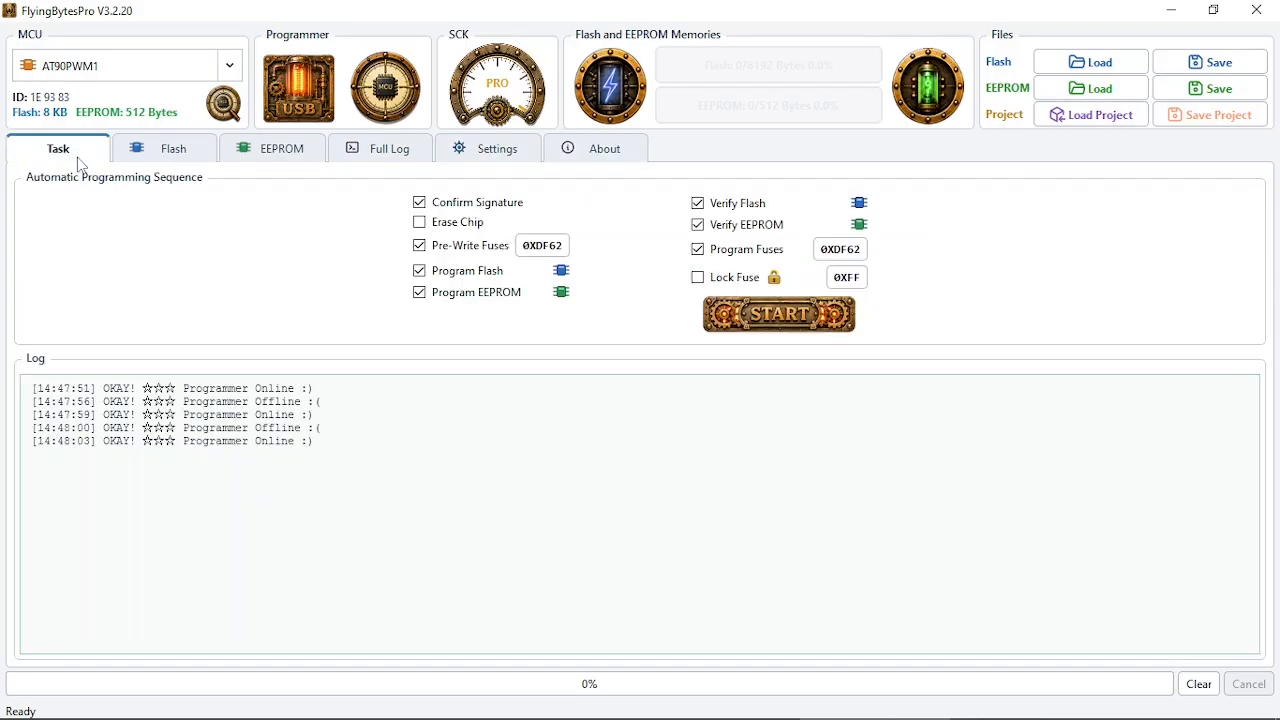
Step: Deselect signature confirmation, pre-write fuses, flash and EEPROM programming, both verifications and fuse programming in the automatic programming sequence
click(424, 200)
click(449, 245)
click(452, 274)
click(517, 294)
click(740, 251)
click(740, 226)
click(738, 205)
Step: Detect the connected MCU twice and inspect its pre-write fuse and lock bits
click(380, 92)
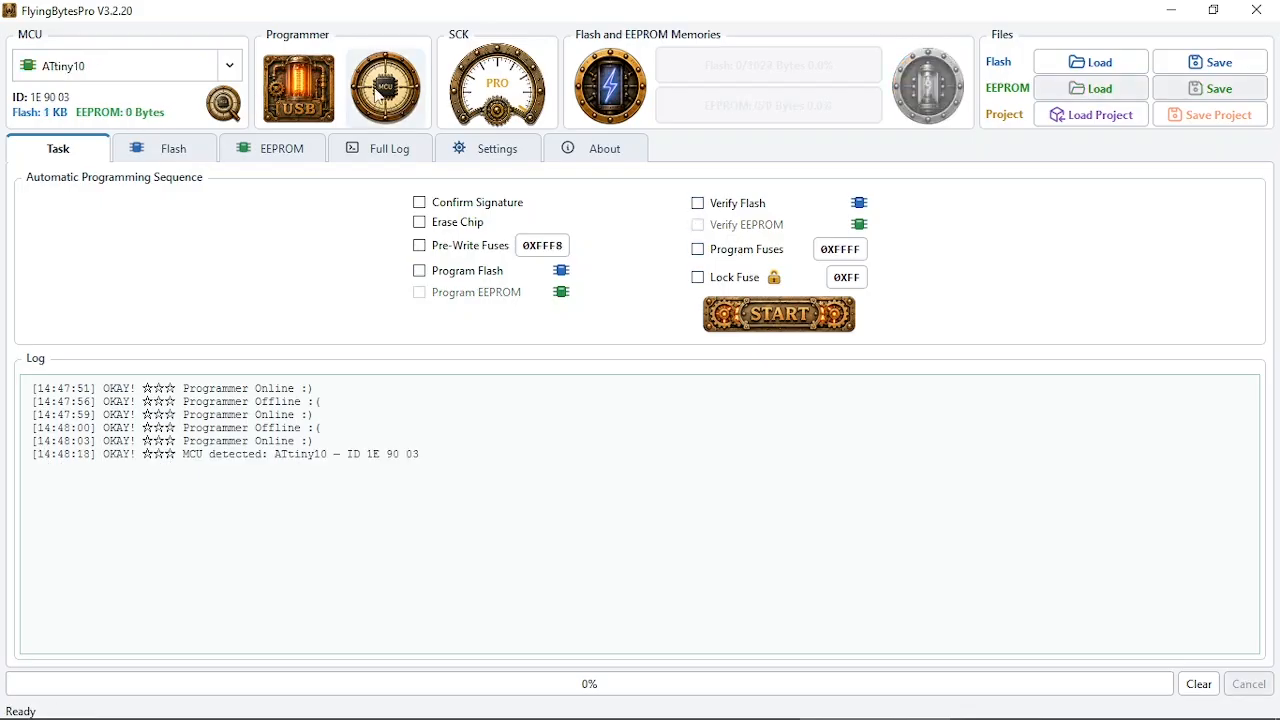
click(380, 92)
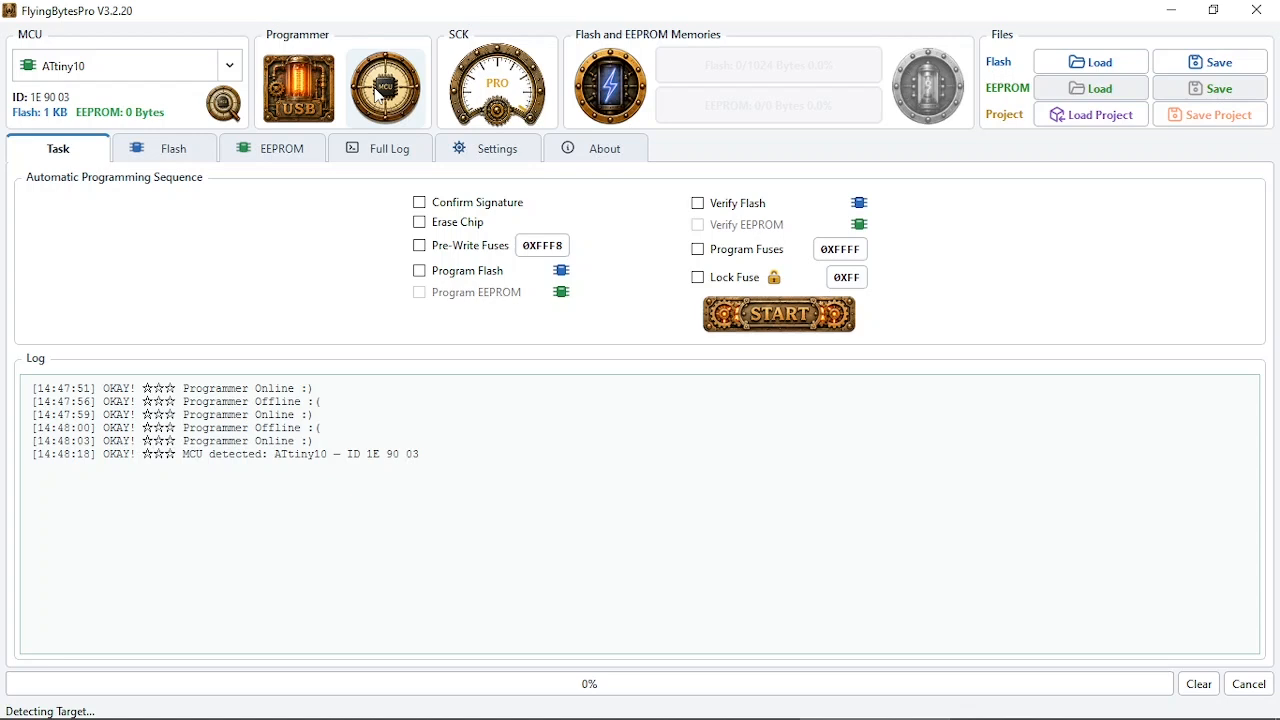
click(542, 245)
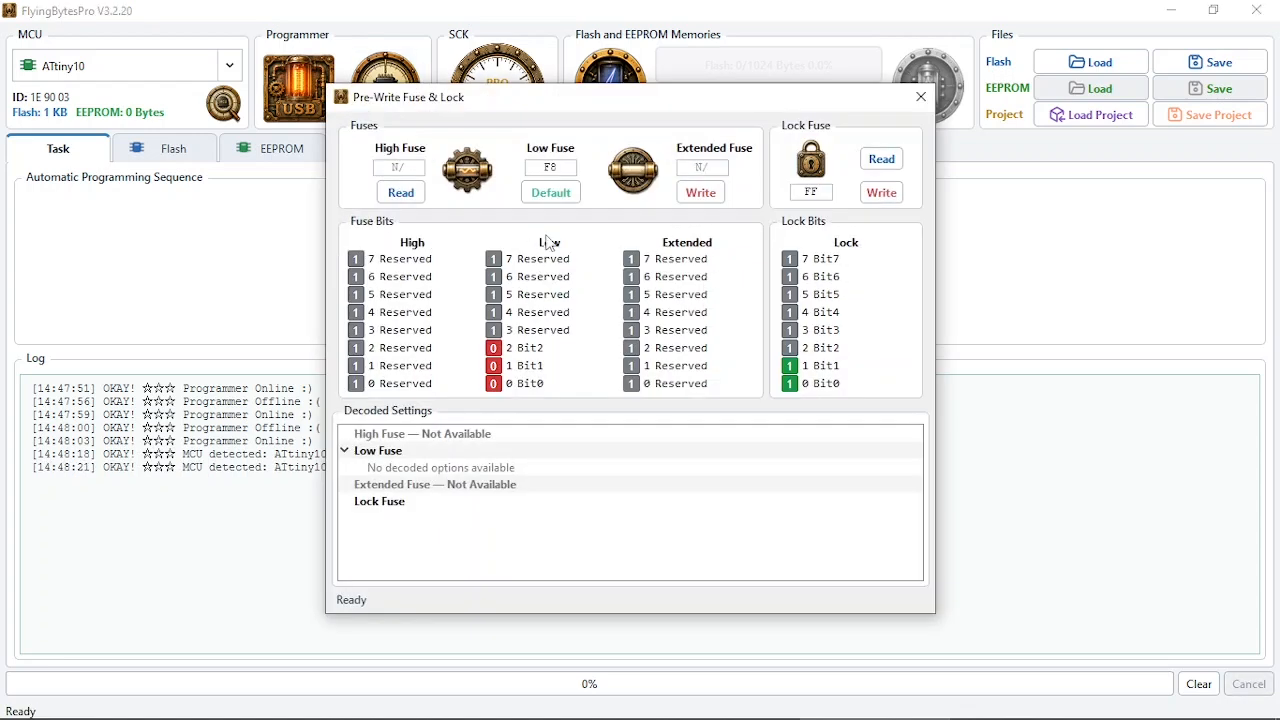
click(921, 96)
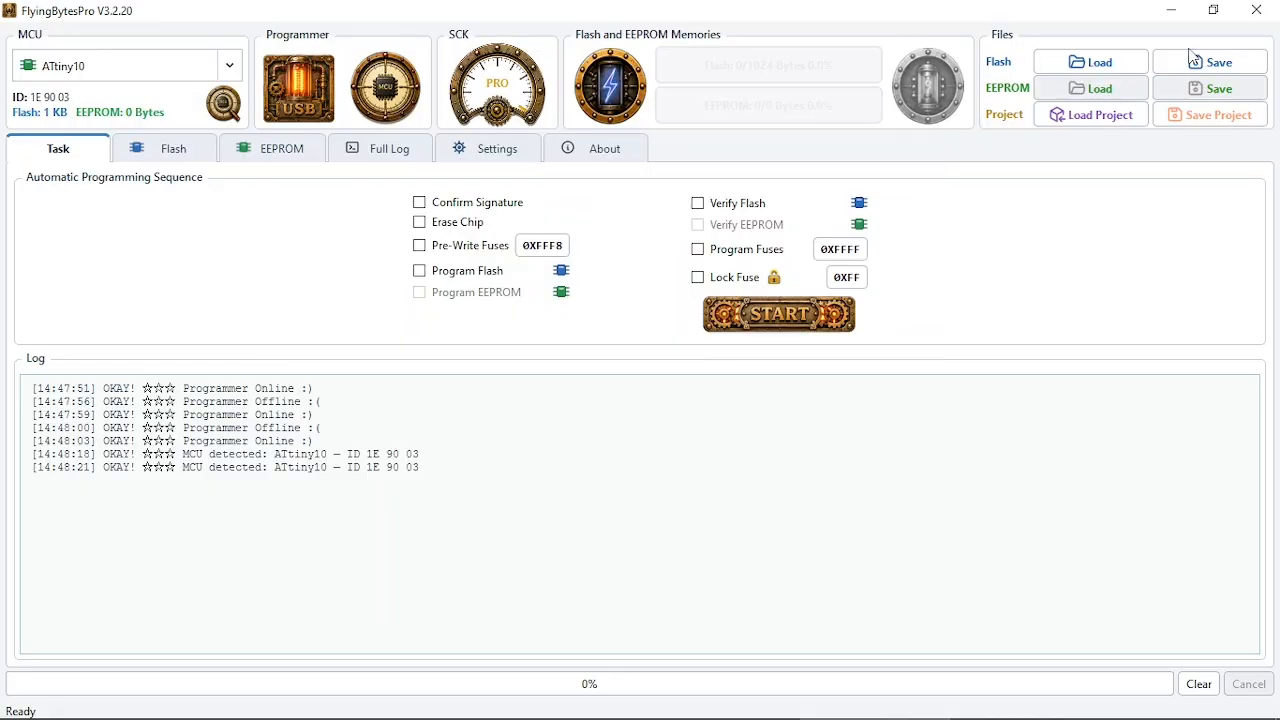
Step: Load FD_RD1K.hex into the flash buffer and write it to the ATtiny10
click(1134, 60)
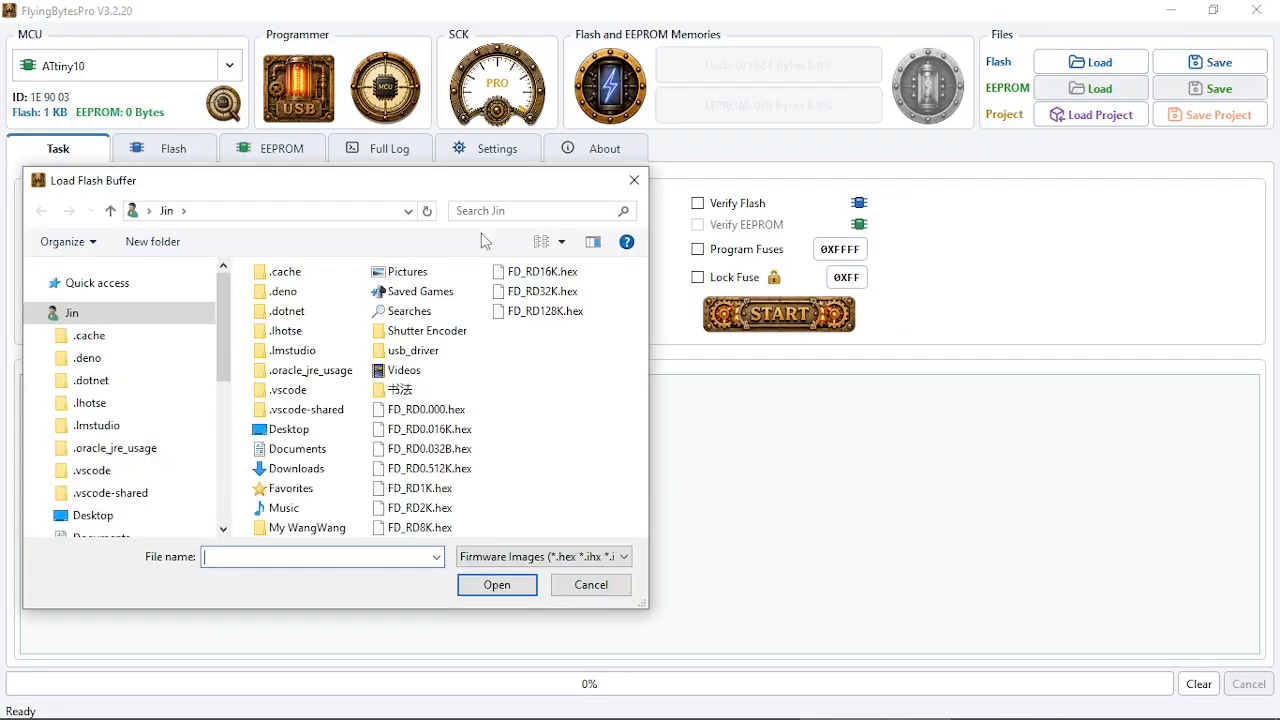
double_click(434, 488)
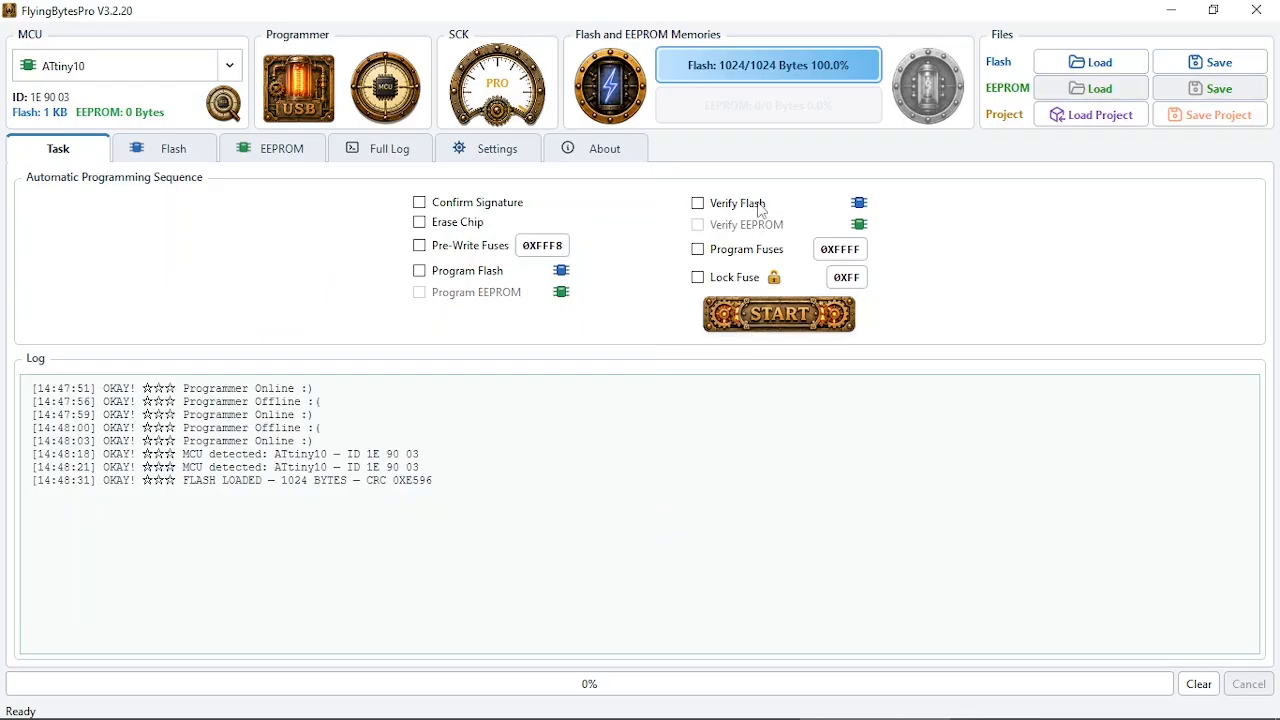
click(622, 98)
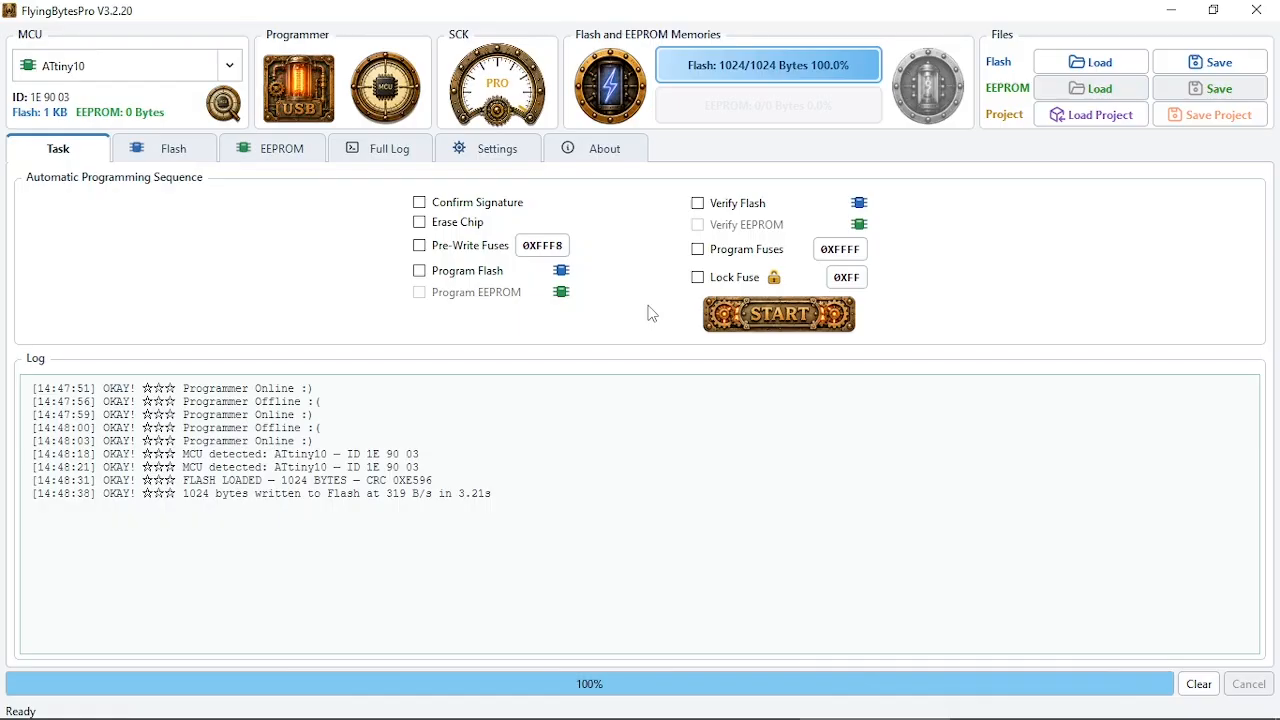
Step: Enable verification of flash or EEPROM after writing and write the flash buffer to the ATtiny10 again
click(488, 149)
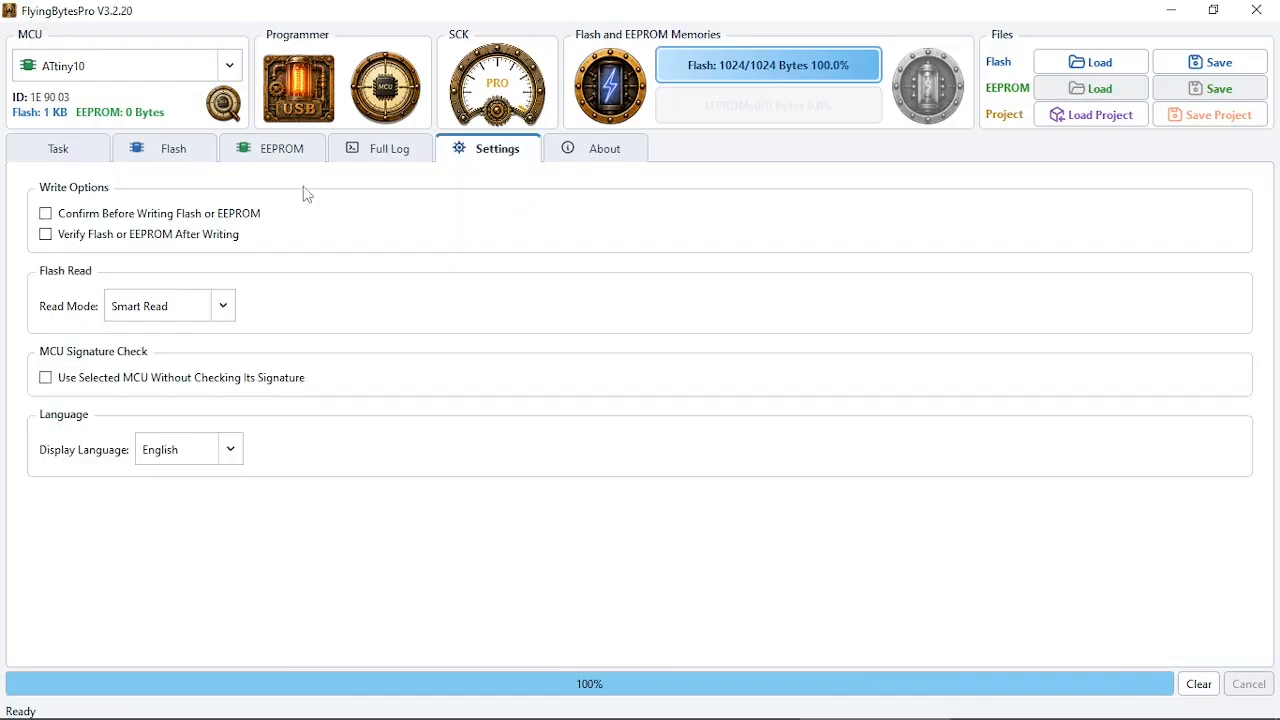
click(57, 155)
click(782, 314)
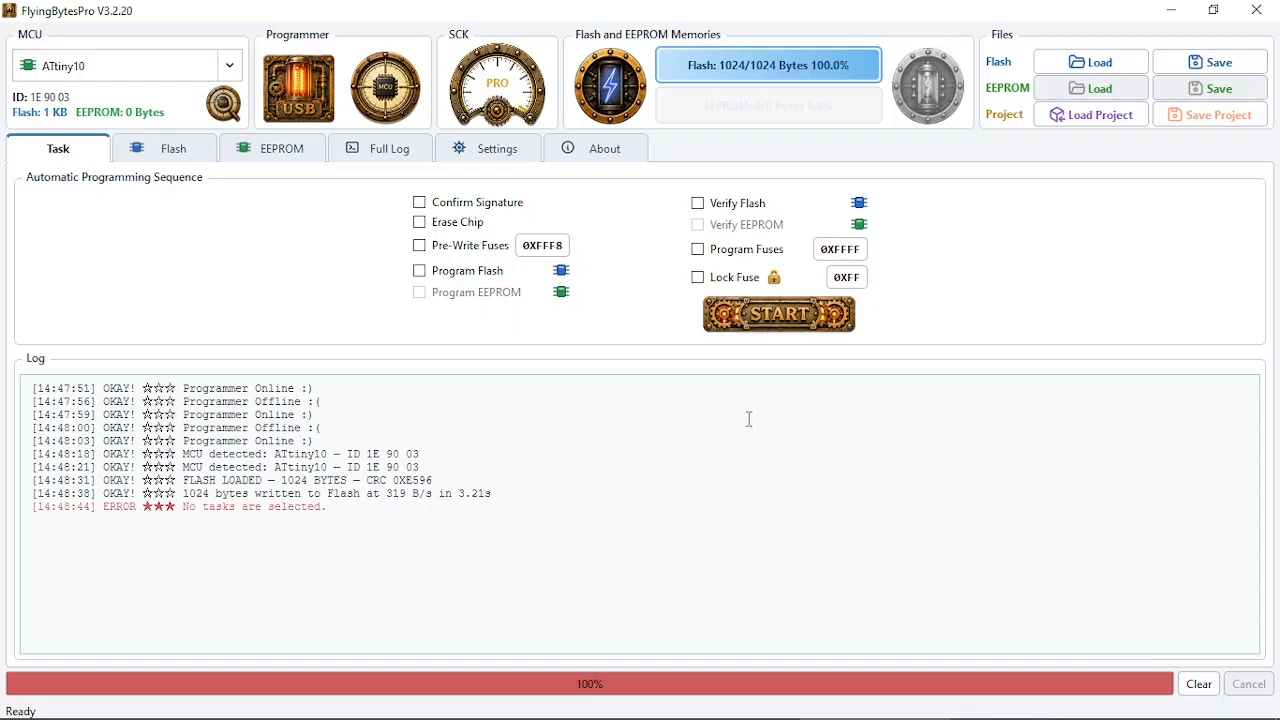
click(610, 86)
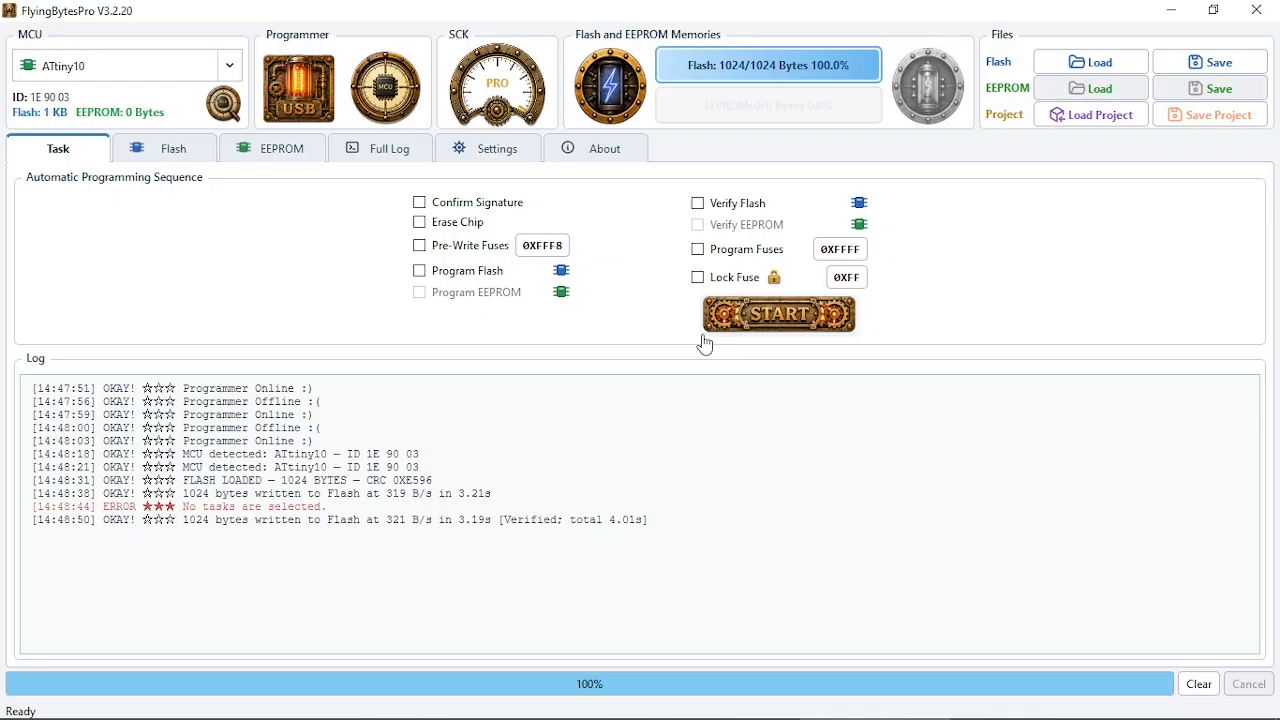
Step: Detect the connected MCU as ATmega88 and run the automatic sequence with only Confirm Signature selected, then deselect that task
click(705, 344)
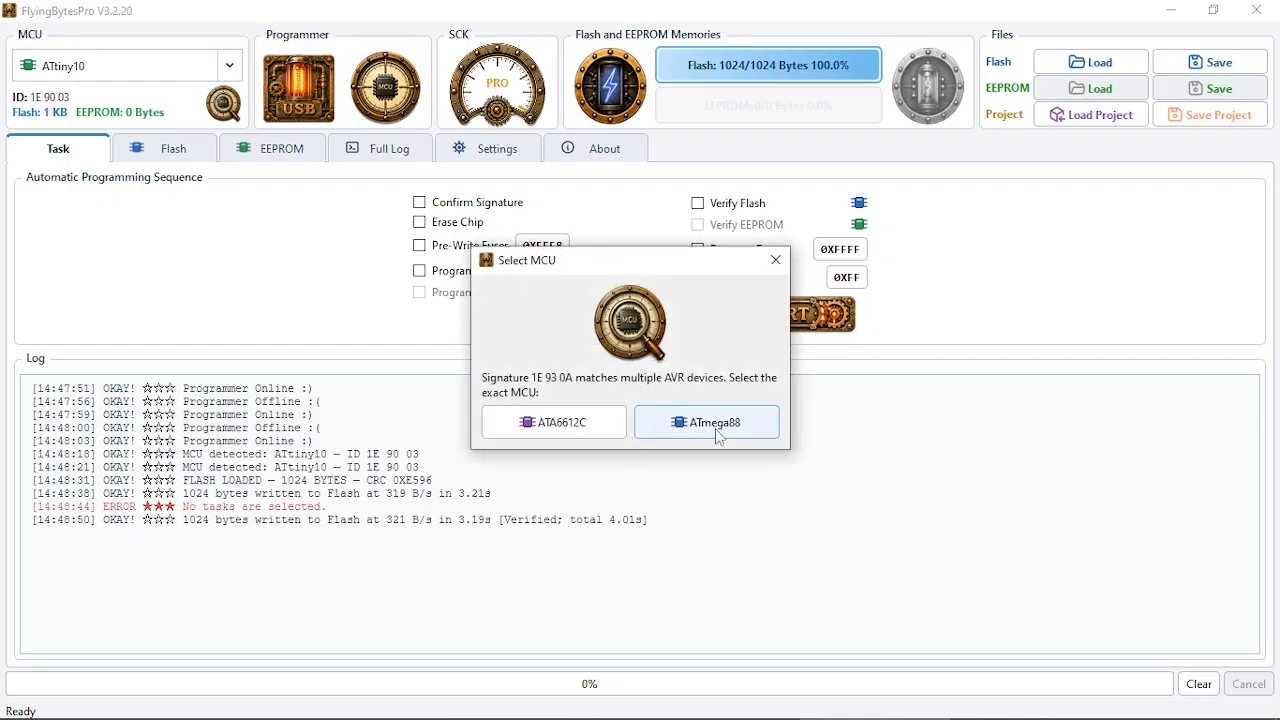
click(716, 424)
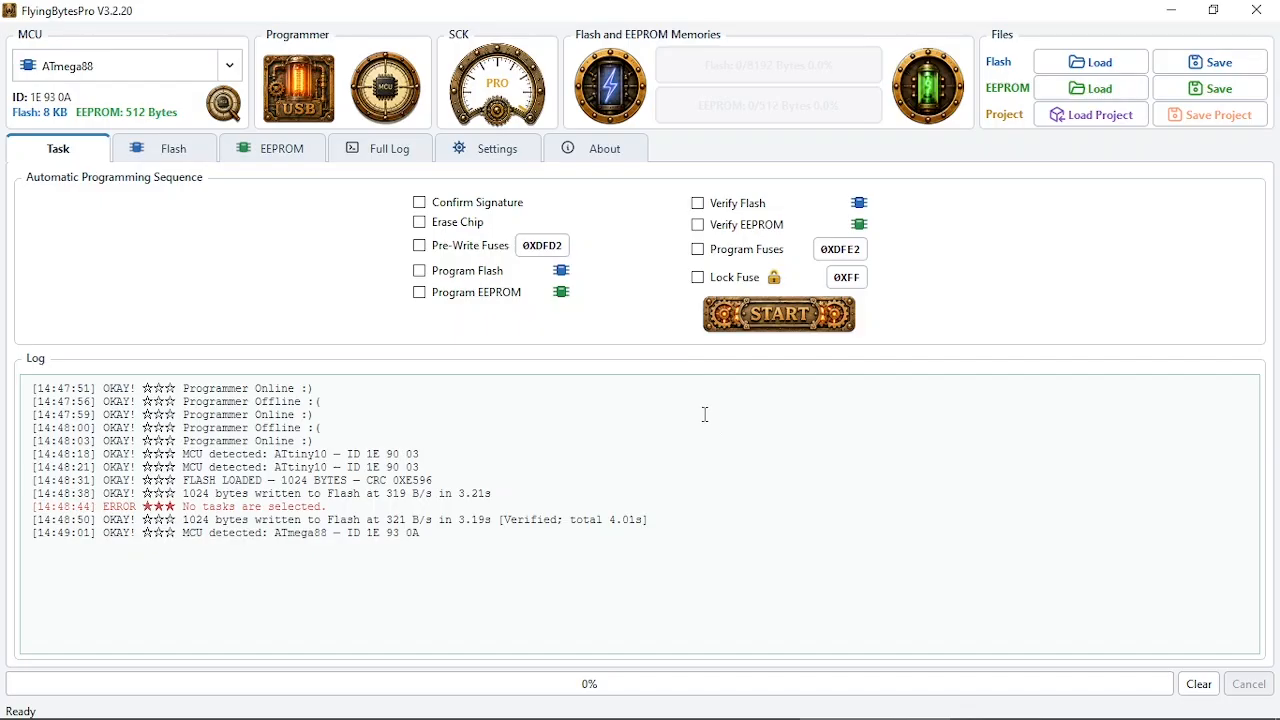
click(450, 206)
click(776, 326)
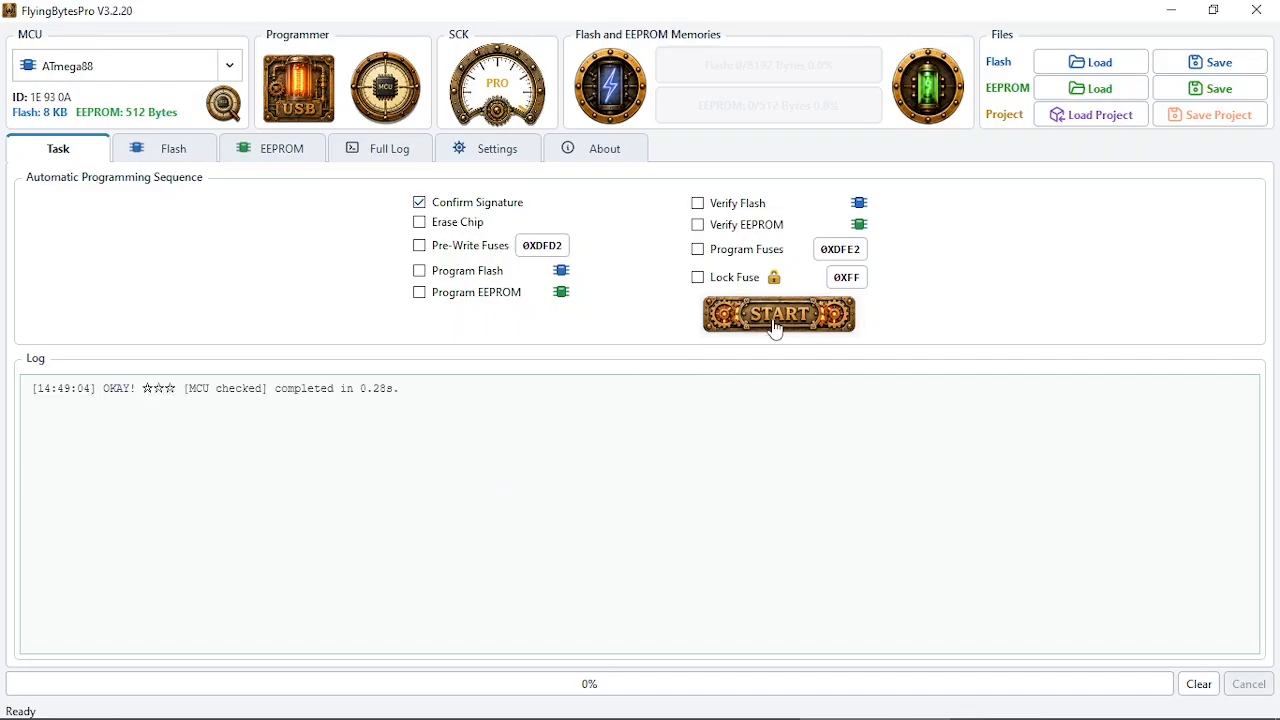
click(472, 206)
Step: Load FD_RD2K.hex into the flash buffer and write the empty EEPROM buffer to the ATmega88
click(1103, 61)
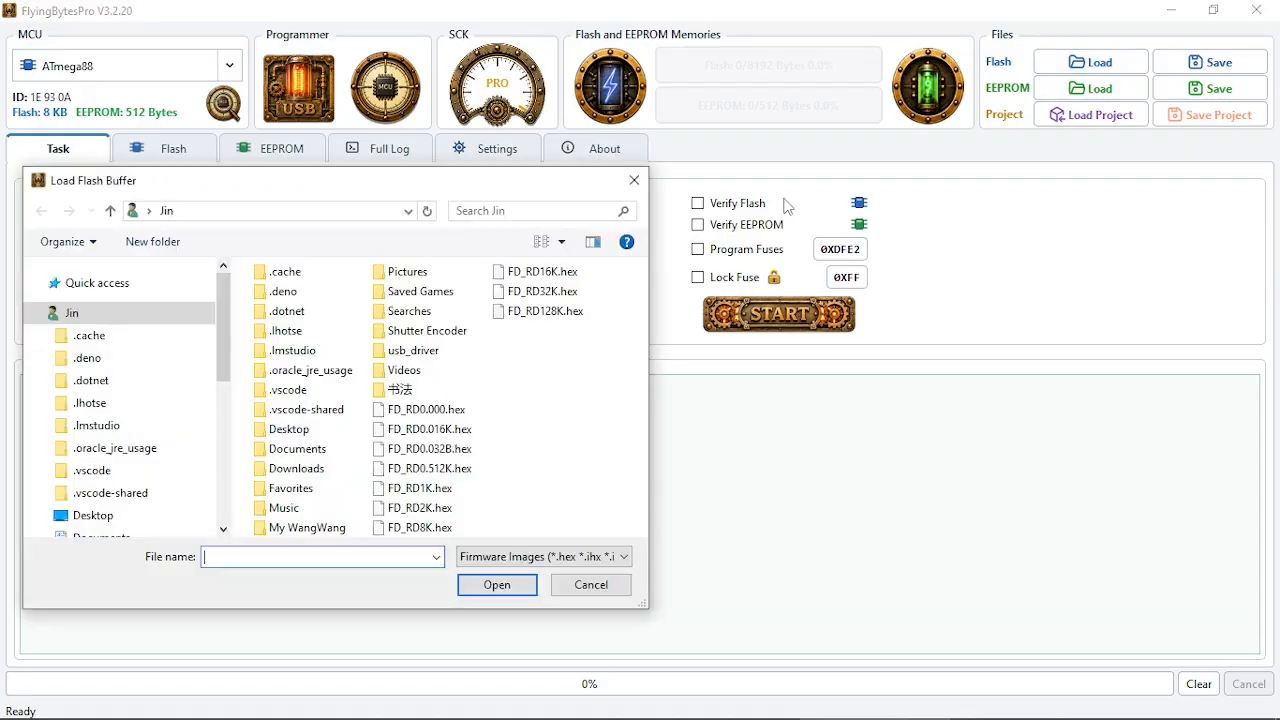
double_click(420, 507)
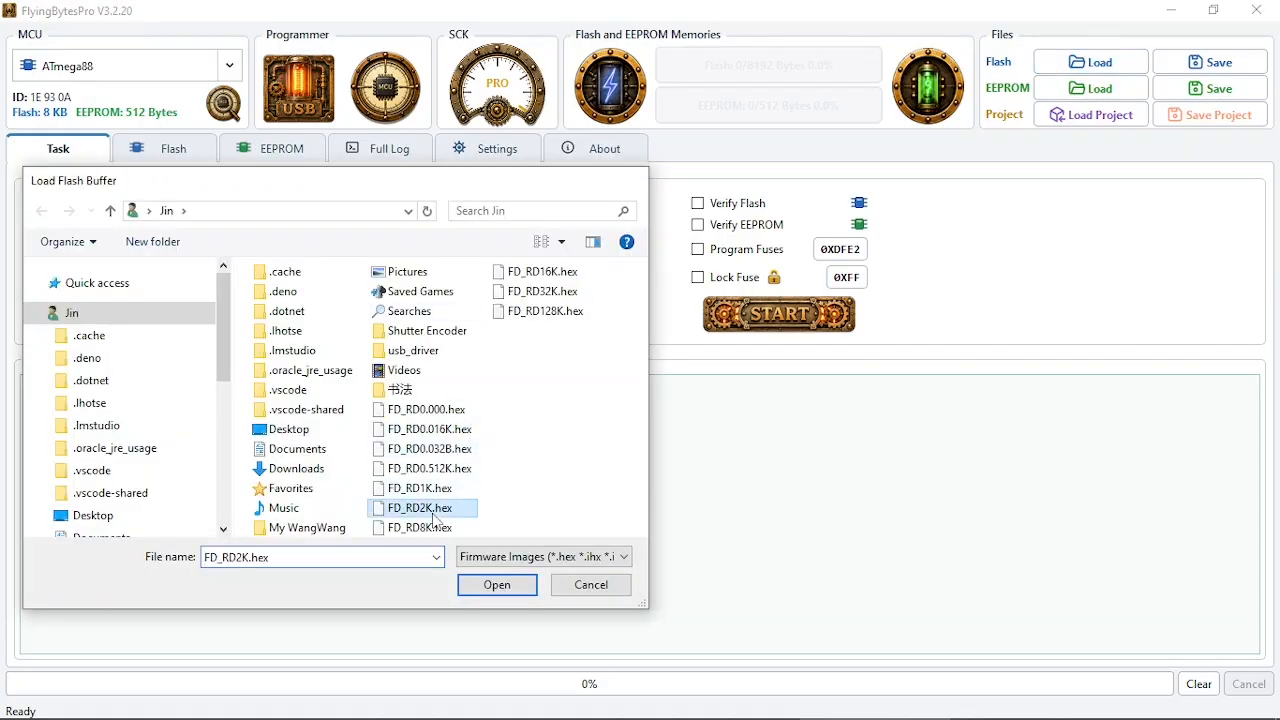
click(921, 106)
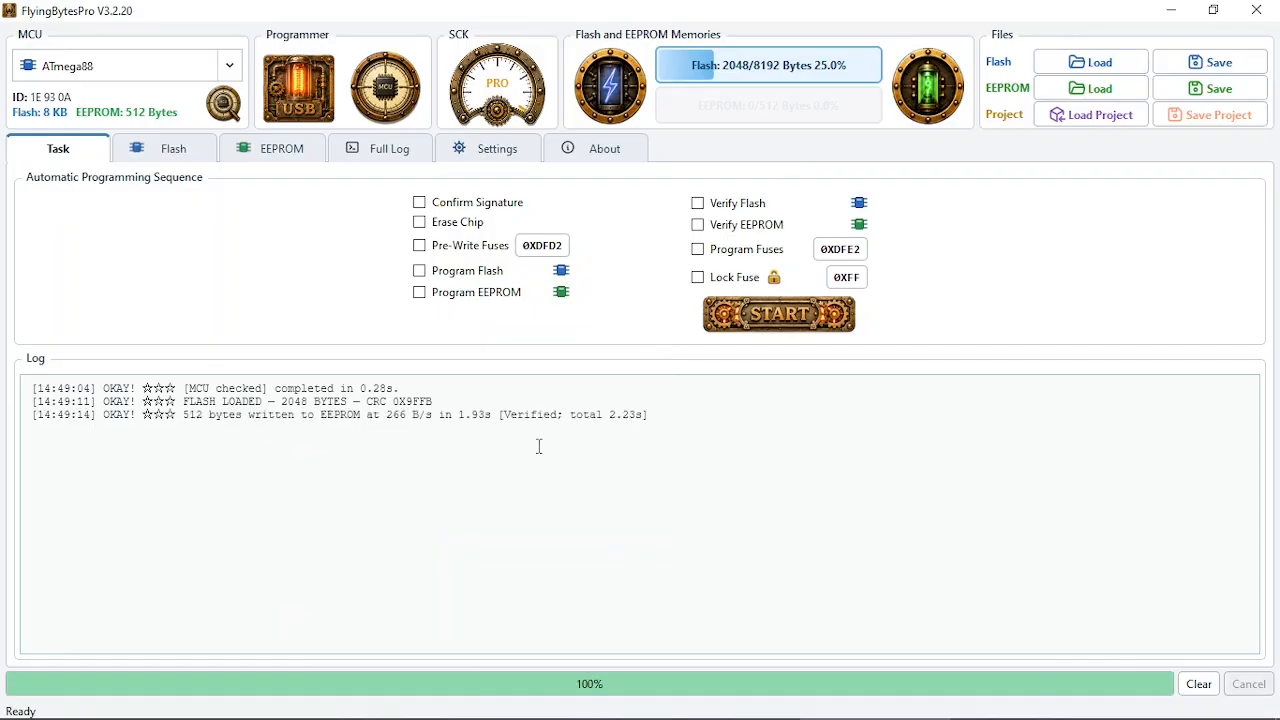
Step: Load FD_RD0.032B.hex into the EEPROM buffer and write it to the ATmega88
click(1091, 88)
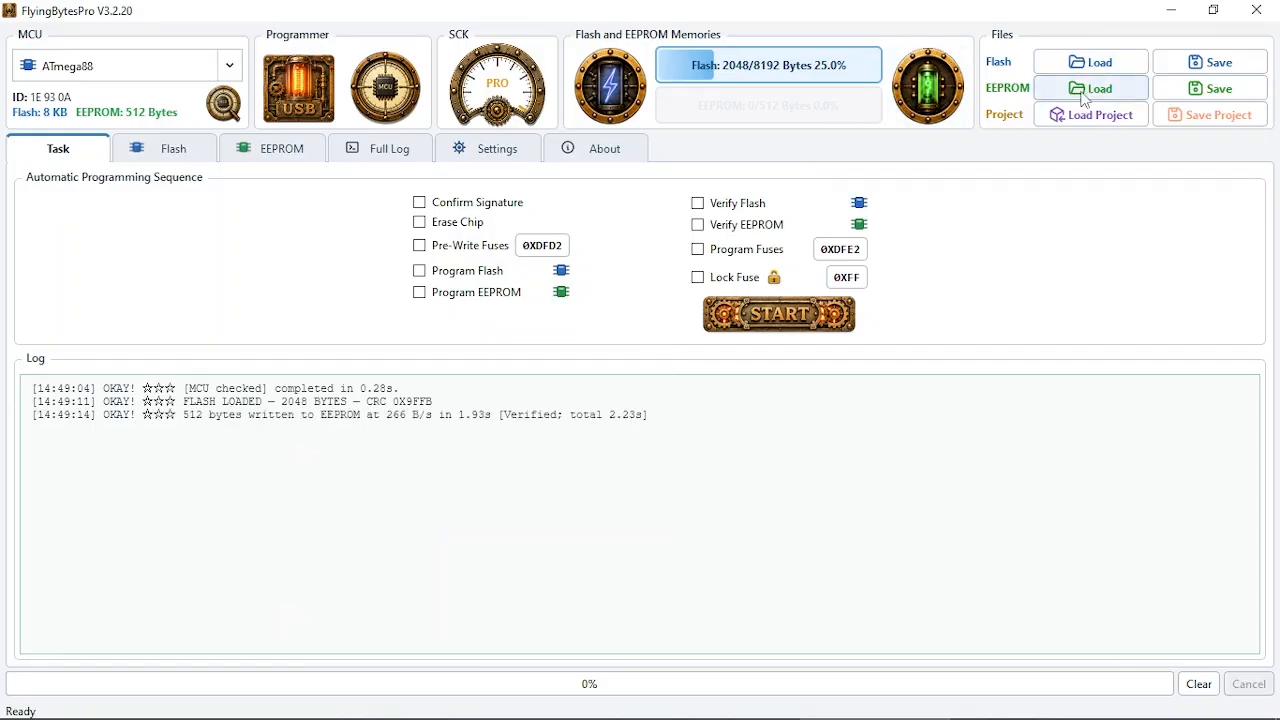
click(455, 429)
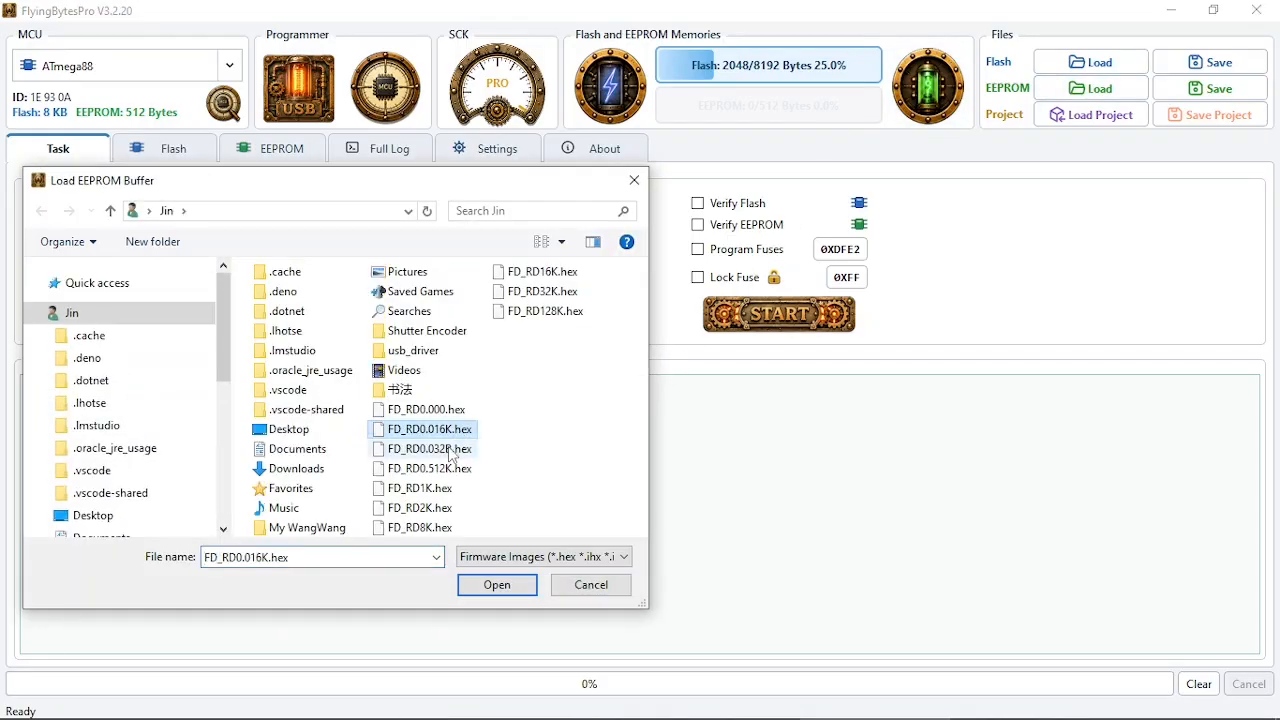
click(452, 449)
double_click(449, 450)
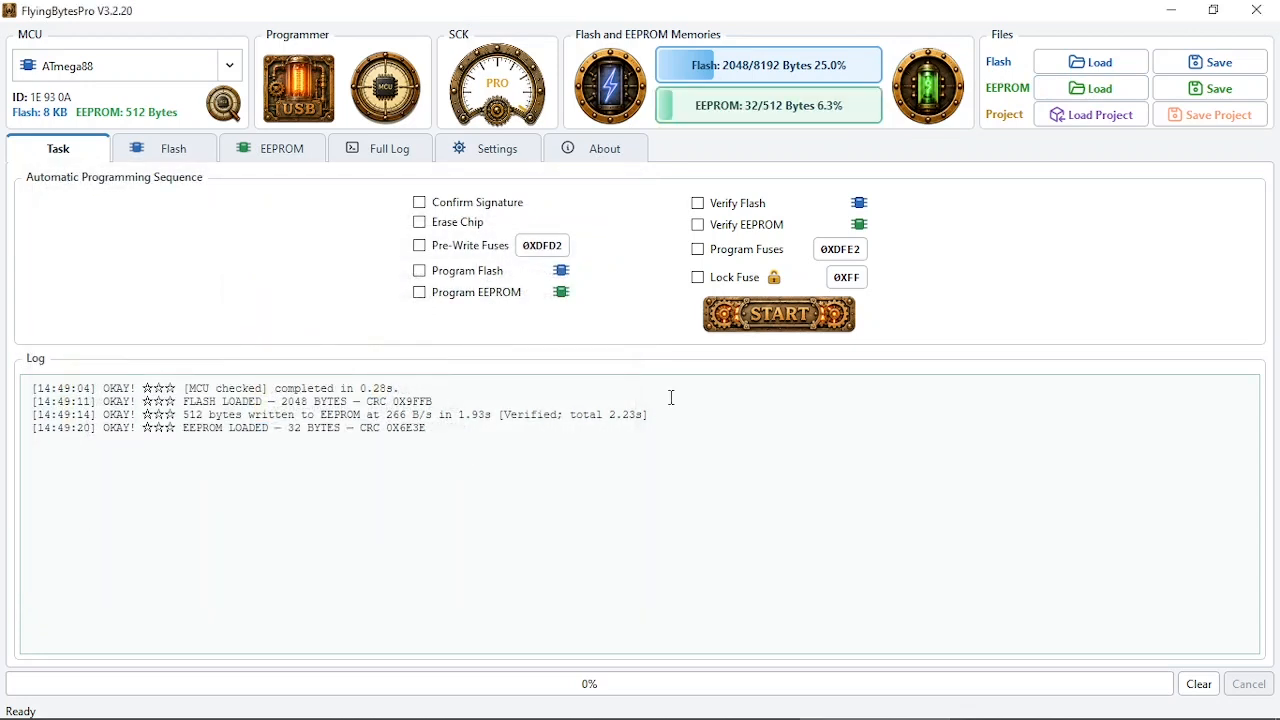
click(928, 86)
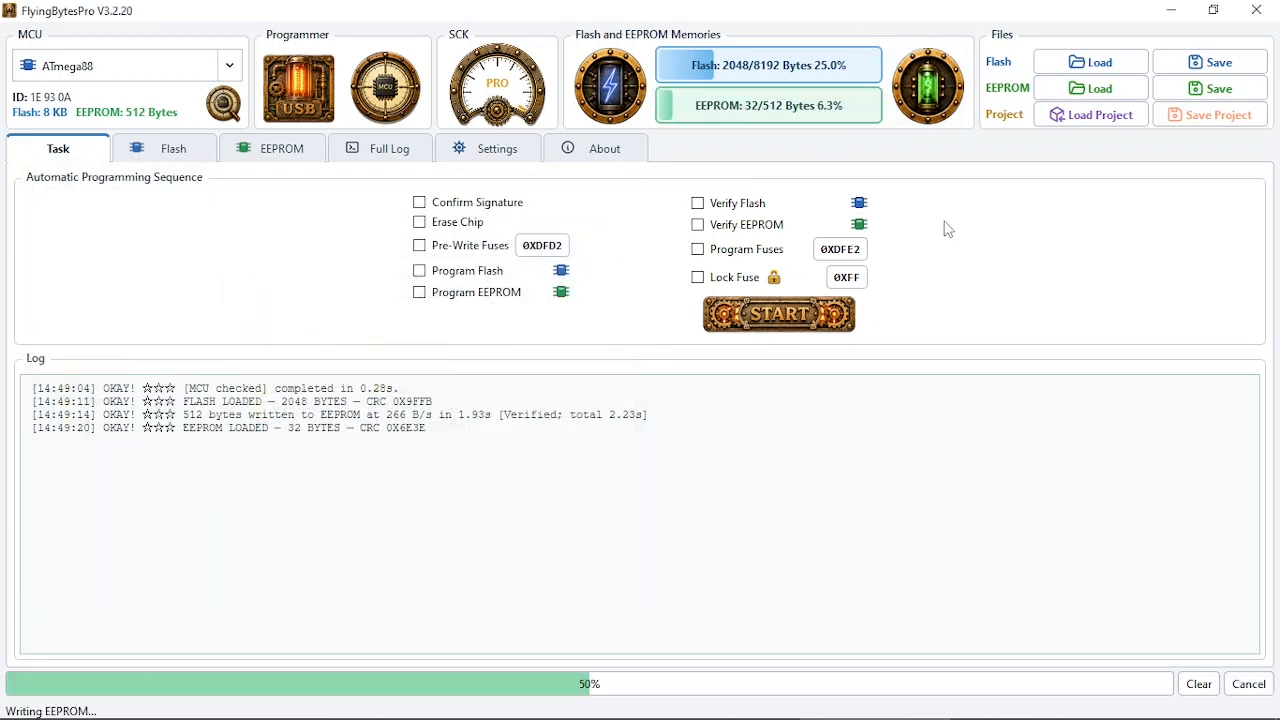
Step: Review the EEPROM and flash buffer contents and write the flash buffer to the ATmega88
click(270, 148)
click(190, 155)
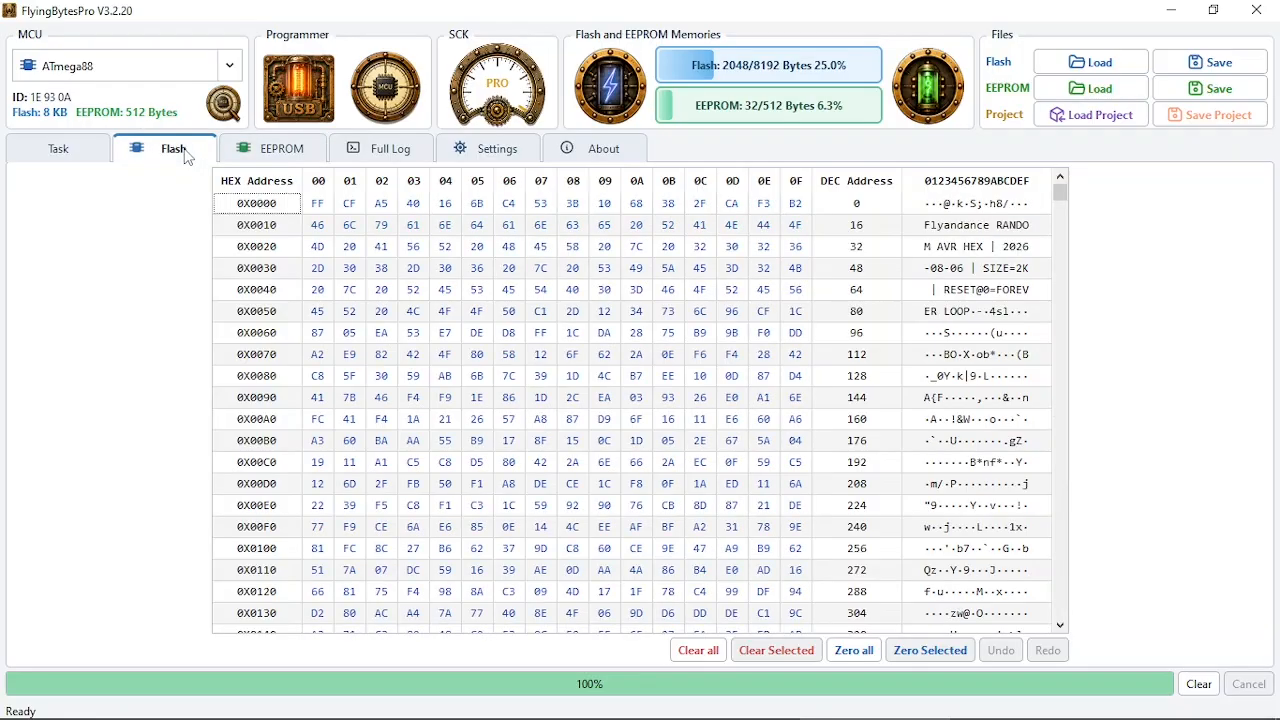
click(75, 160)
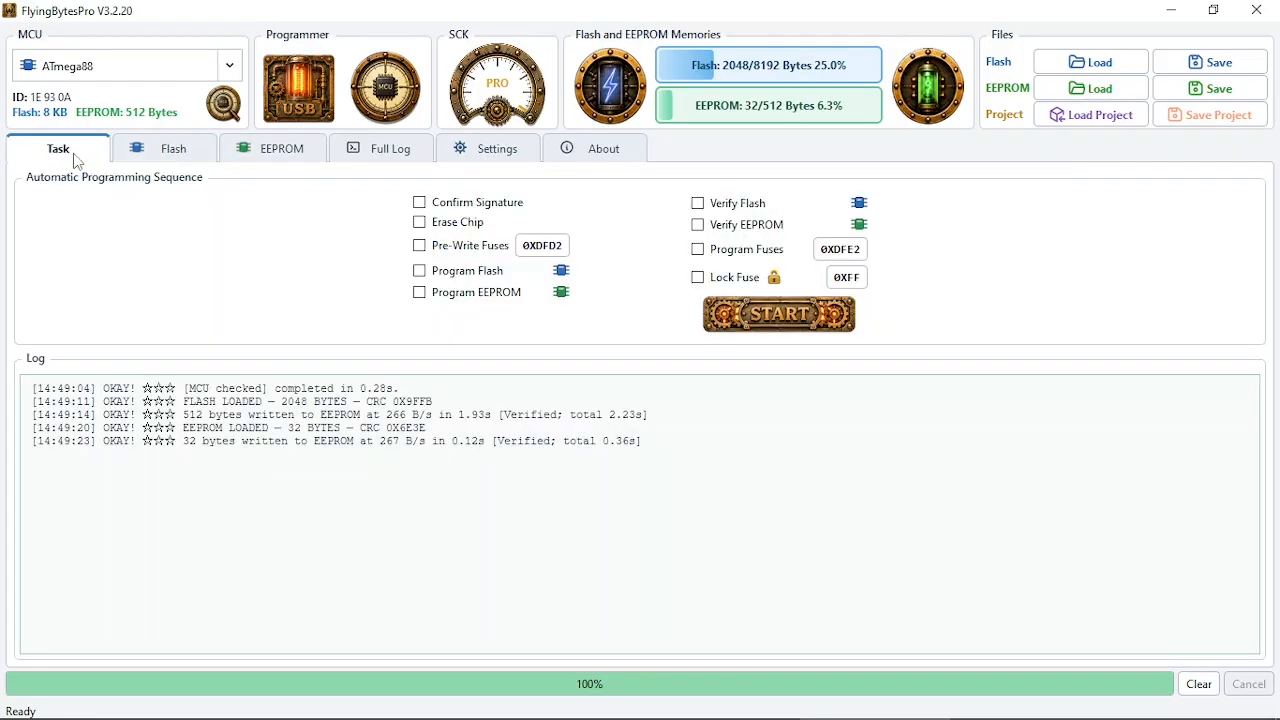
click(825, 90)
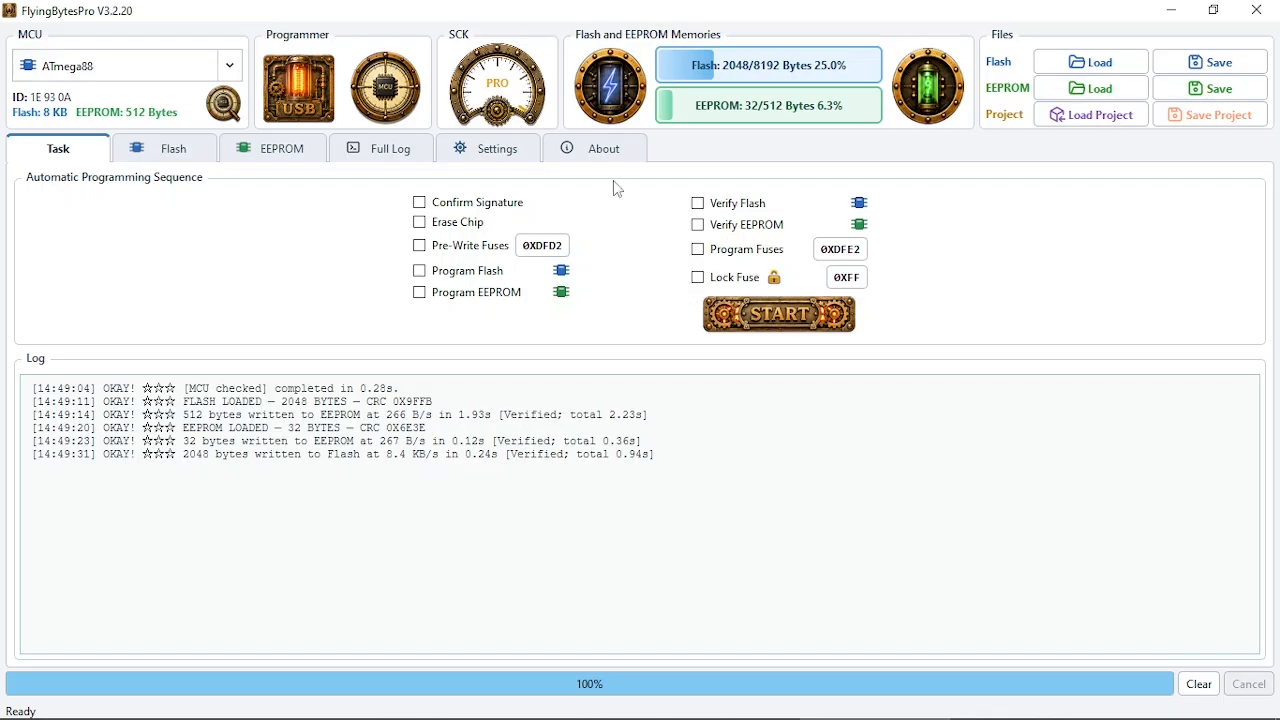
Step: Check the write options in the settings and load FD_RD8K.hex into the flash buffer
click(520, 155)
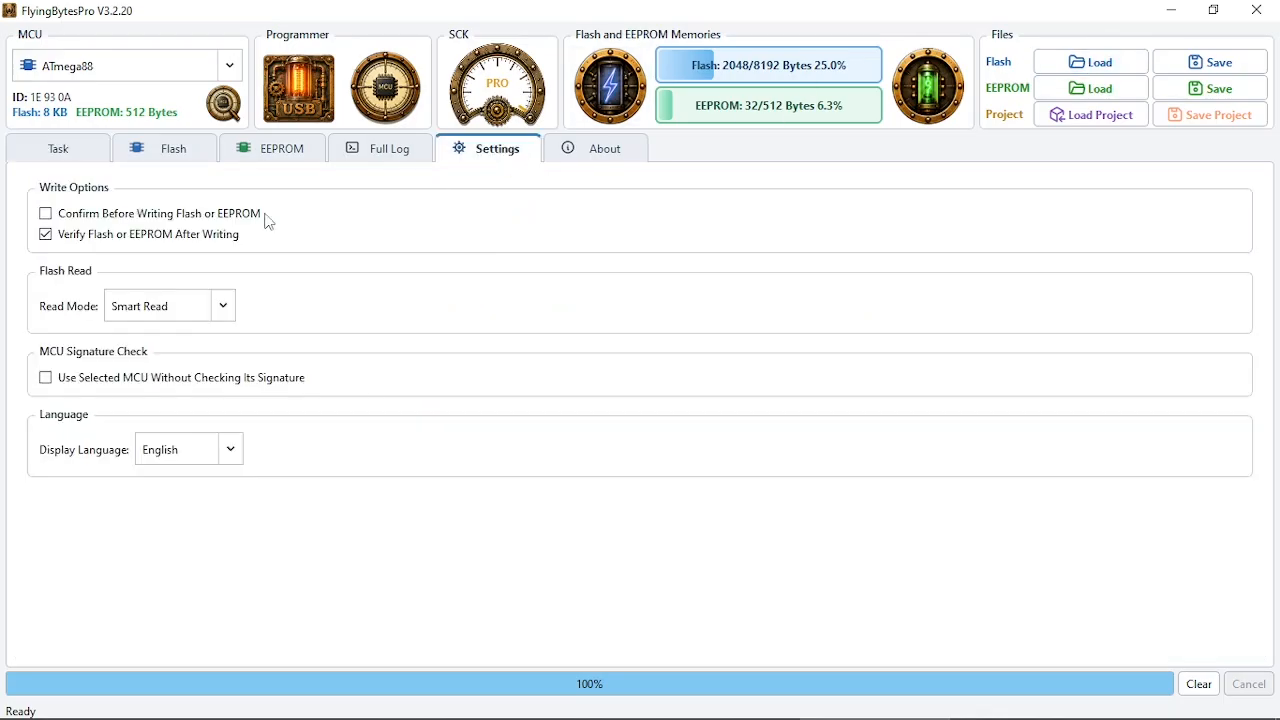
click(52, 156)
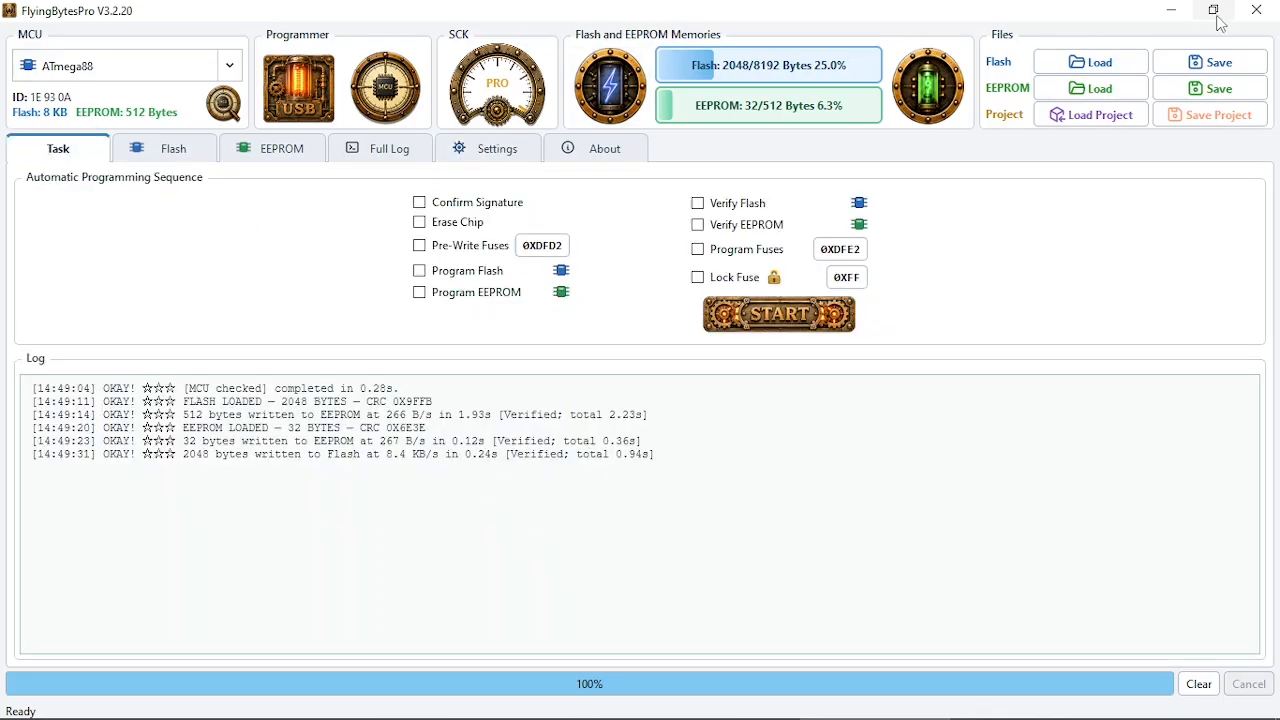
click(1101, 68)
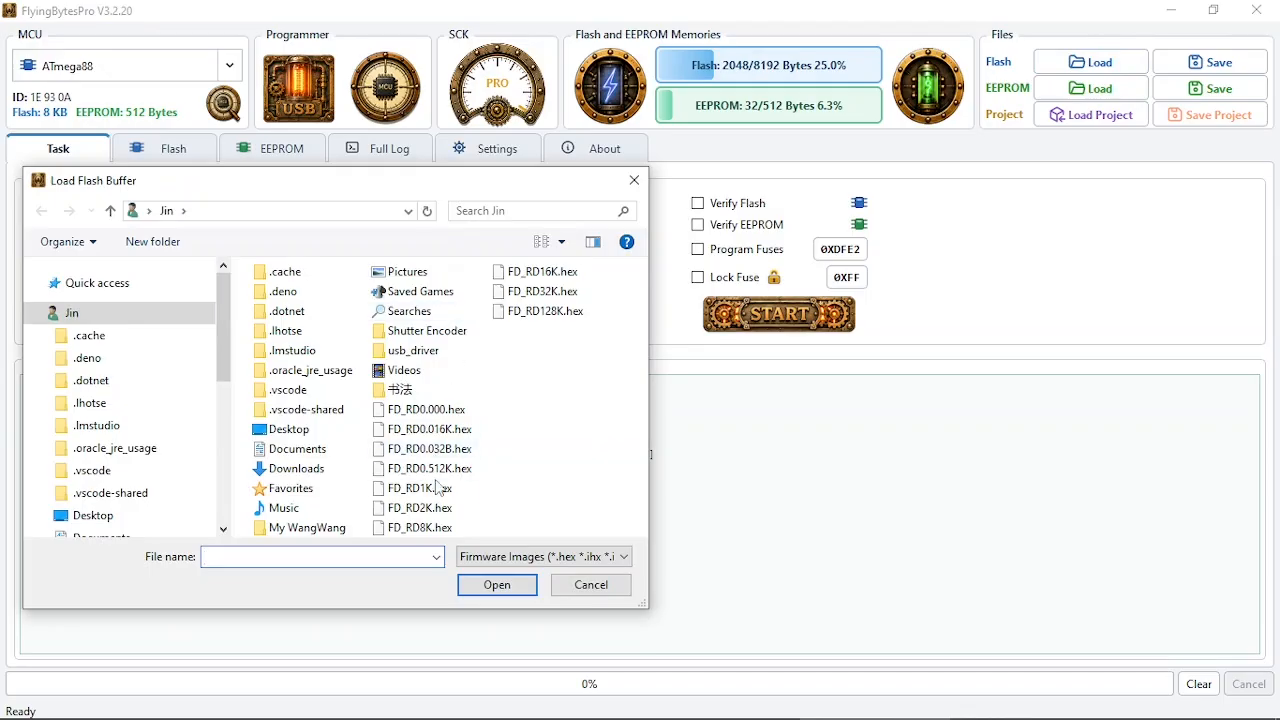
double_click(434, 526)
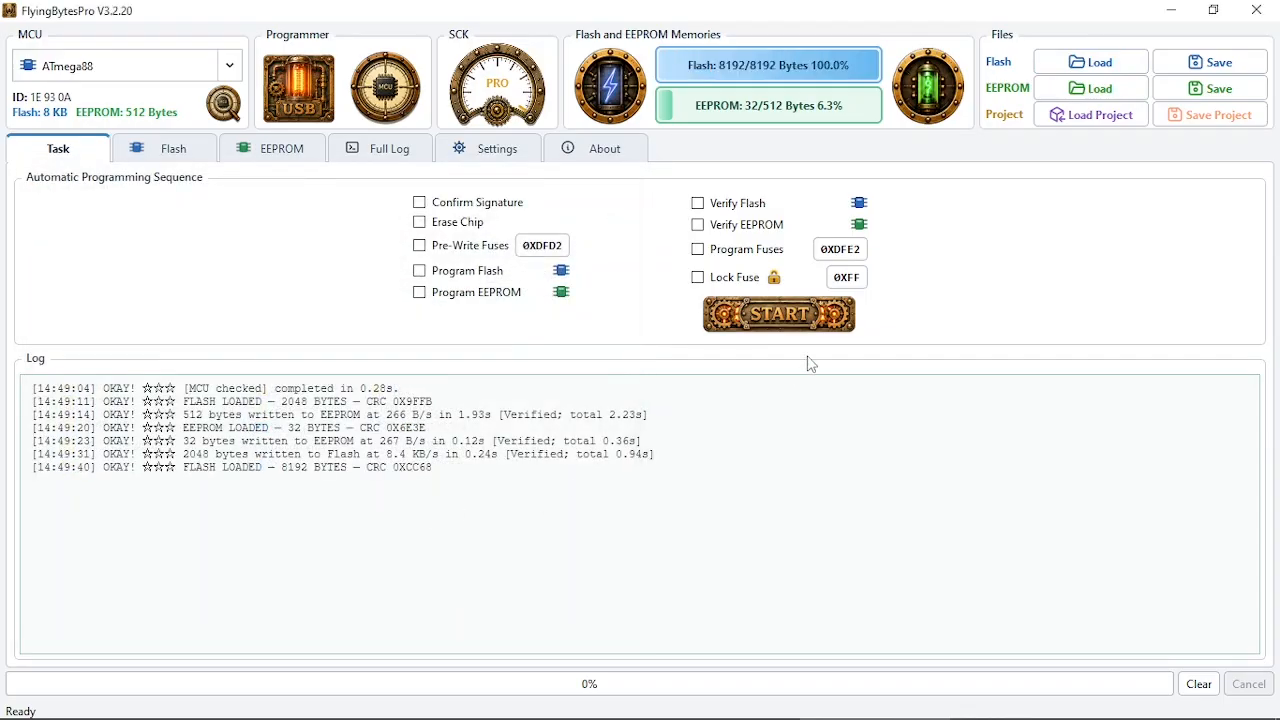
Step: Run the automatic sequence with Confirm Signature, Program Flash and Verify Flash enabled, and clear the task selections
click(820, 320)
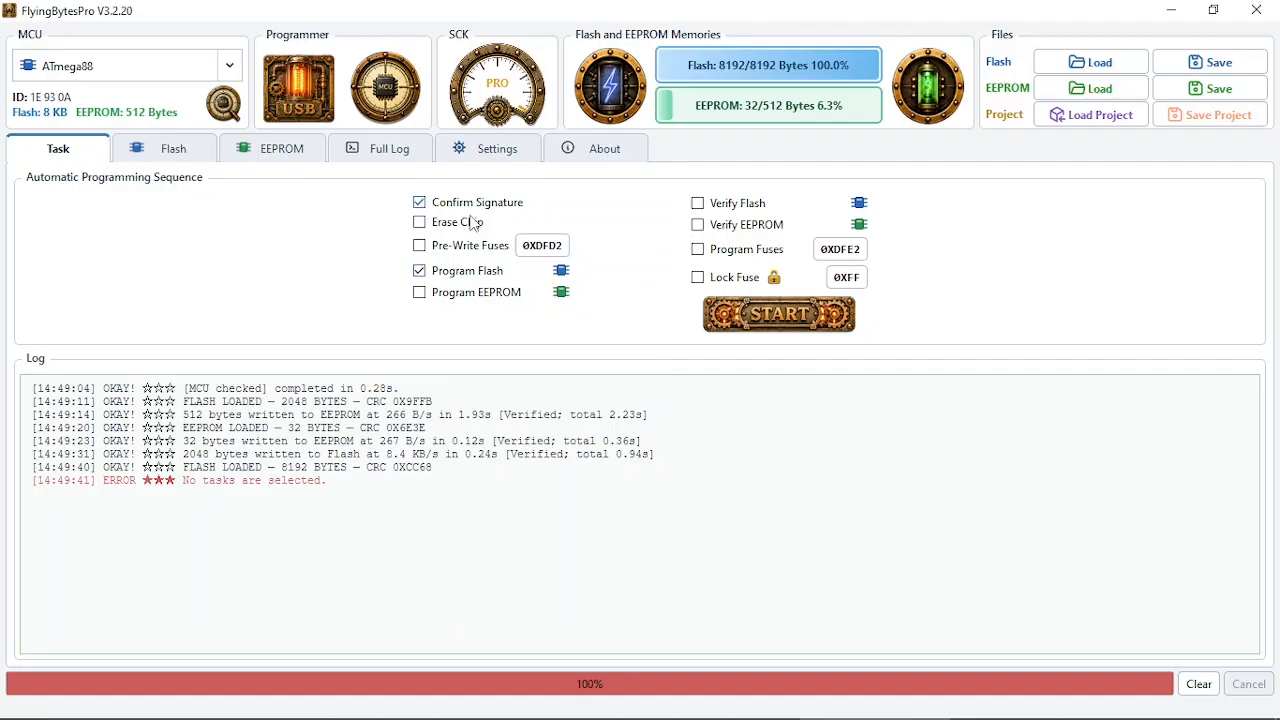
click(709, 210)
click(788, 316)
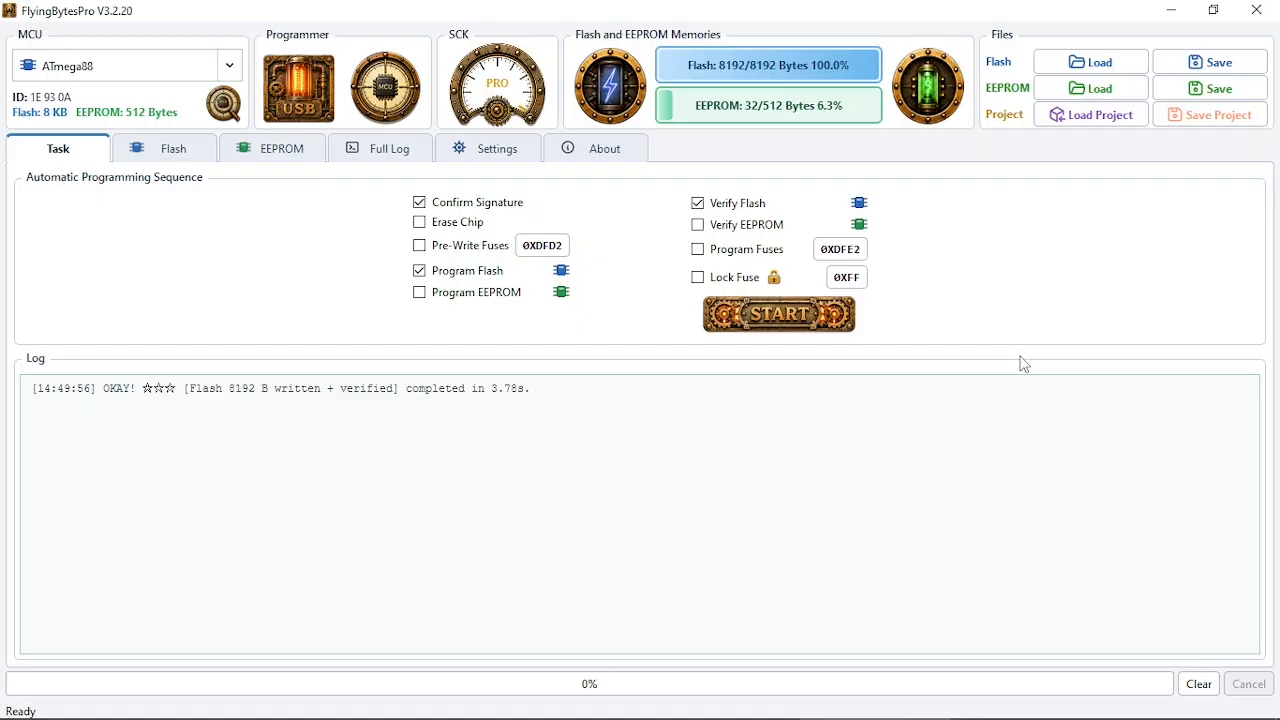
click(780, 322)
click(467, 206)
click(470, 272)
Step: Open the pre-write fuse settings, read the ATmega88's fuses and load the factory defaults
click(545, 247)
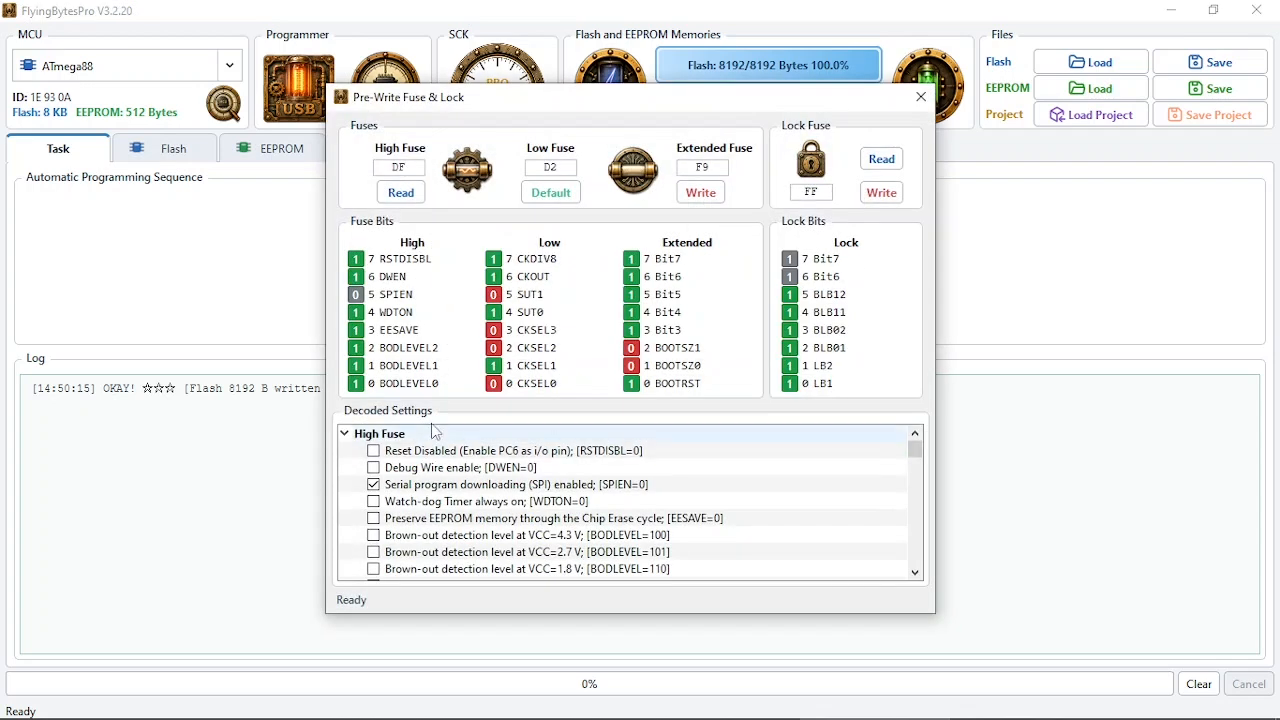
click(551, 193)
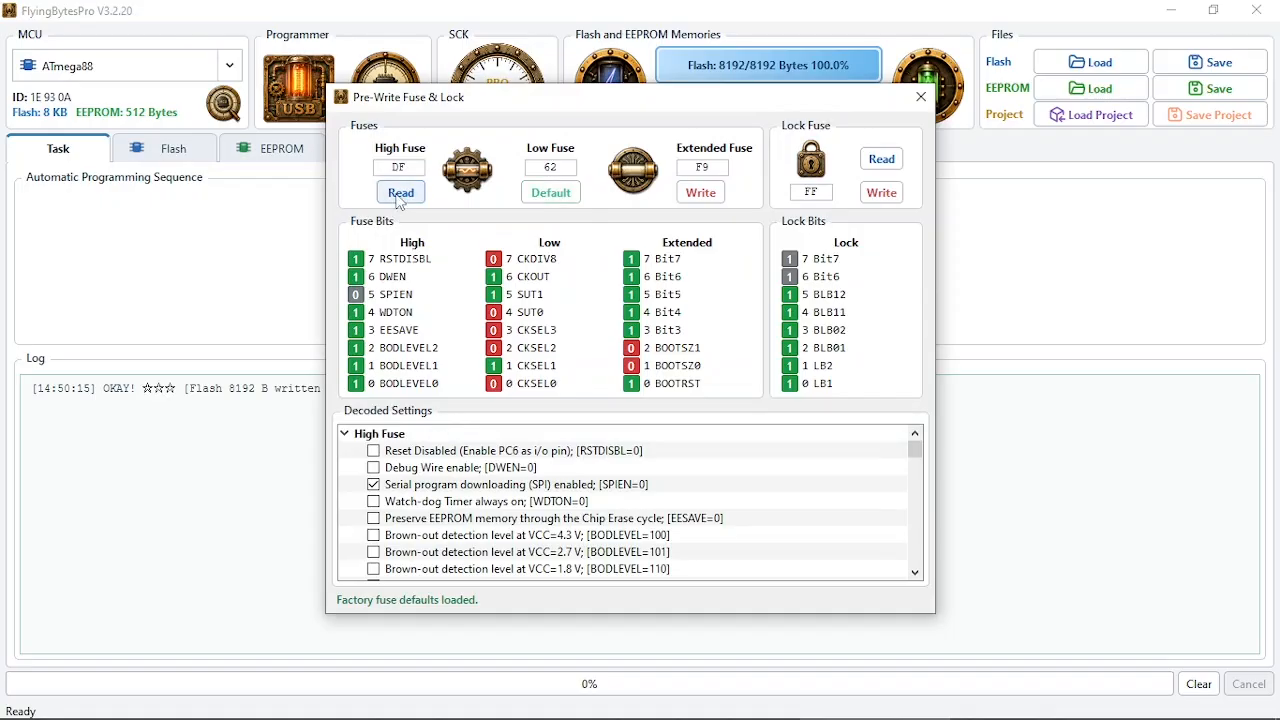
click(418, 199)
click(548, 197)
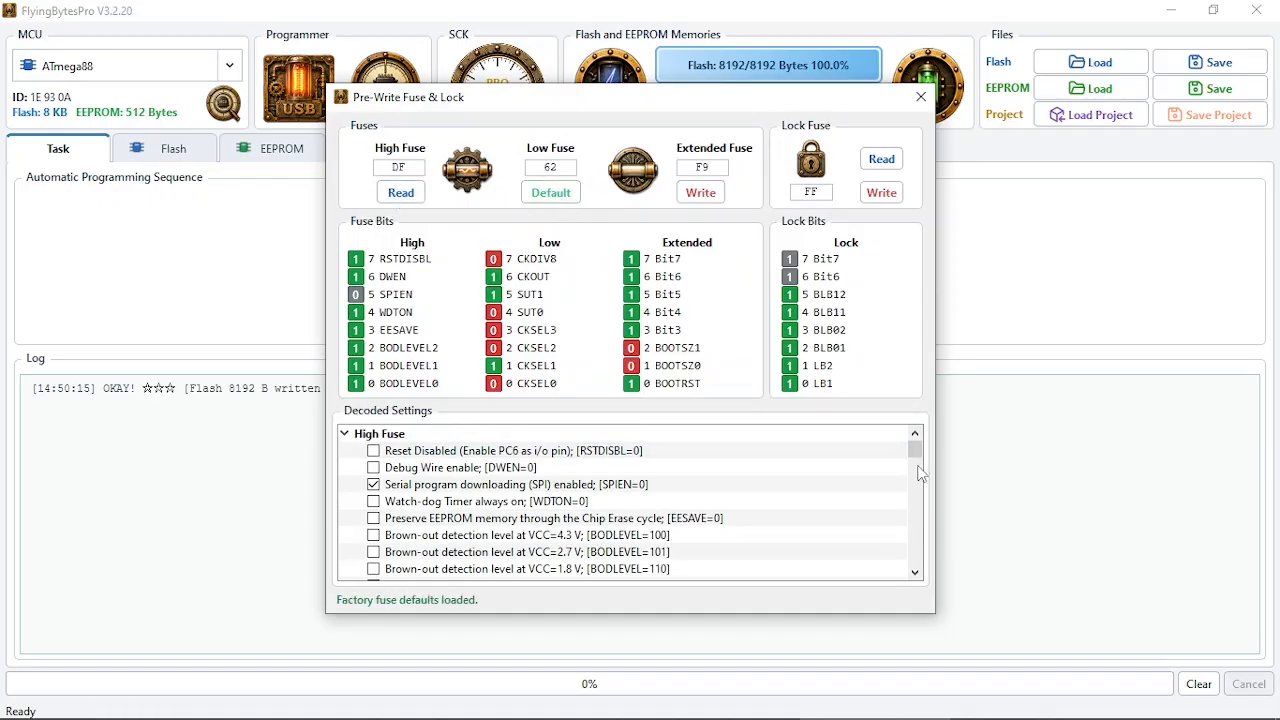
Step: In the high fuse, enable Reset Disabled and set the EESAVE and all three BODLEVEL bits to 0
drag(920, 457, 898, 443)
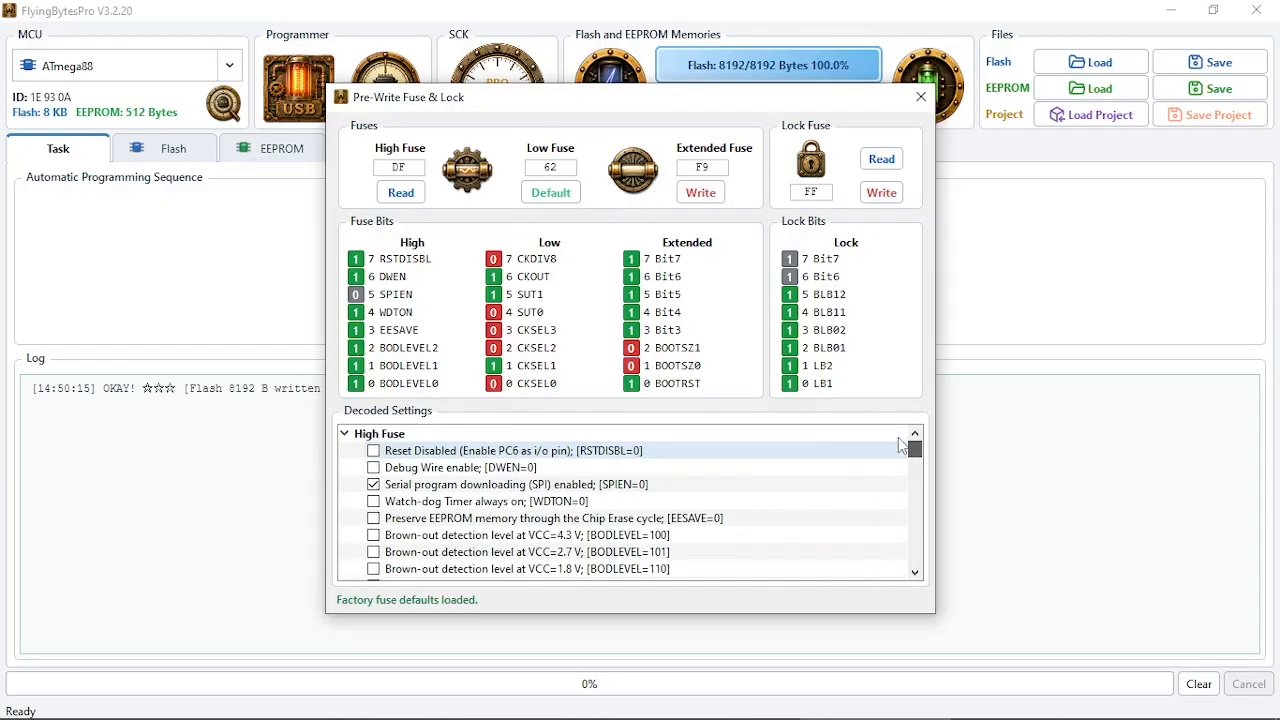
click(373, 451)
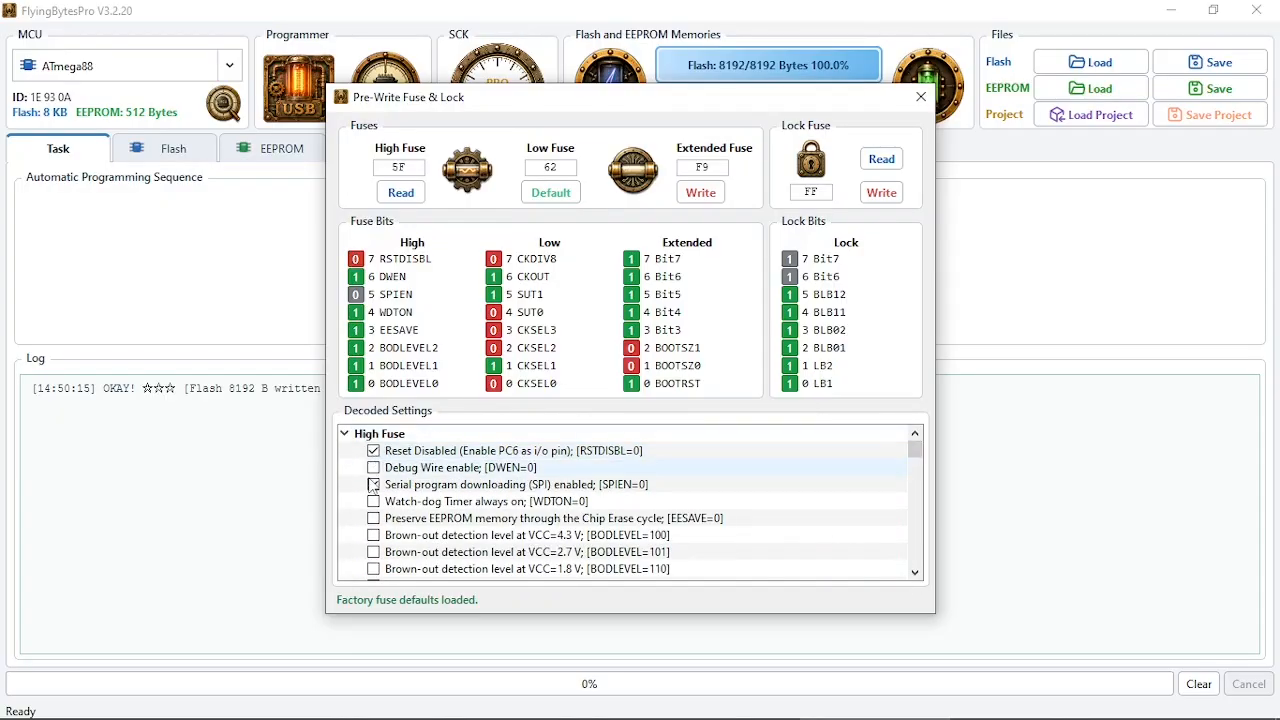
click(375, 331)
click(357, 348)
click(357, 366)
click(357, 384)
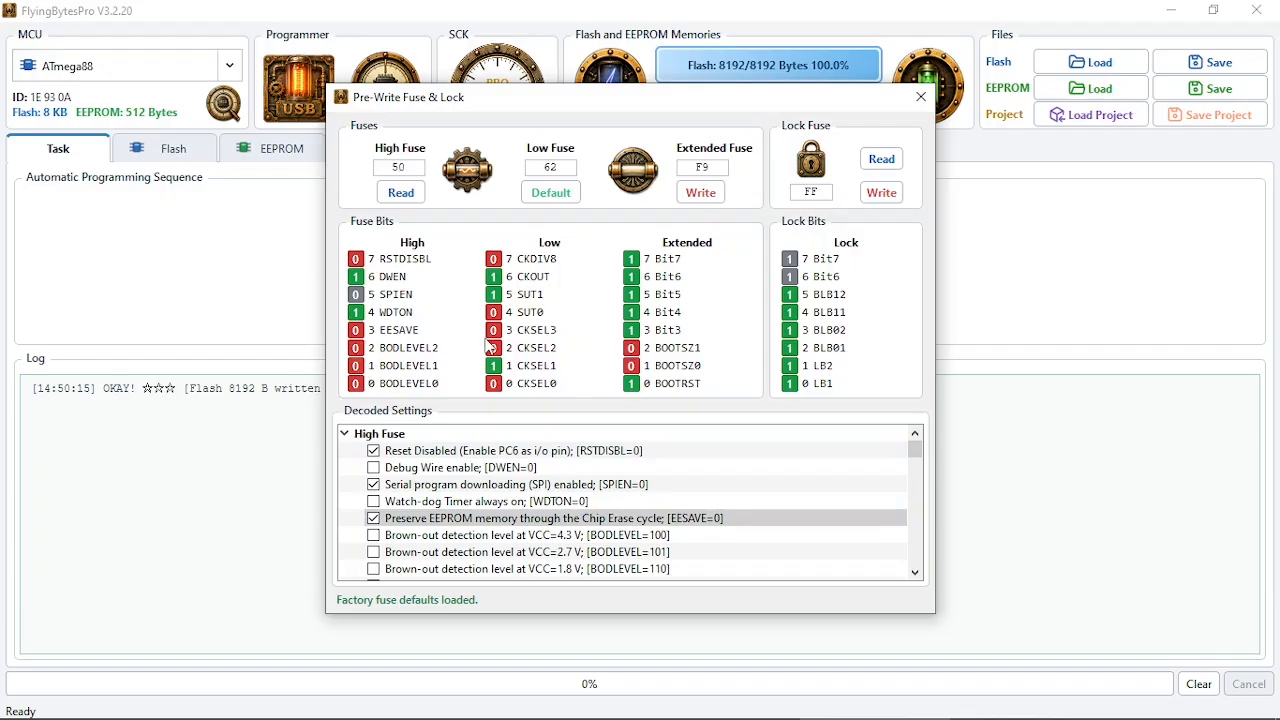
Step: Set SUT1 to 0, SUT0, CKSEL3 and CKSEL2 to 1, extended Bit4 and Bit6 to 0, and turn off Reset Disabled
click(493, 295)
click(493, 313)
click(493, 330)
click(493, 348)
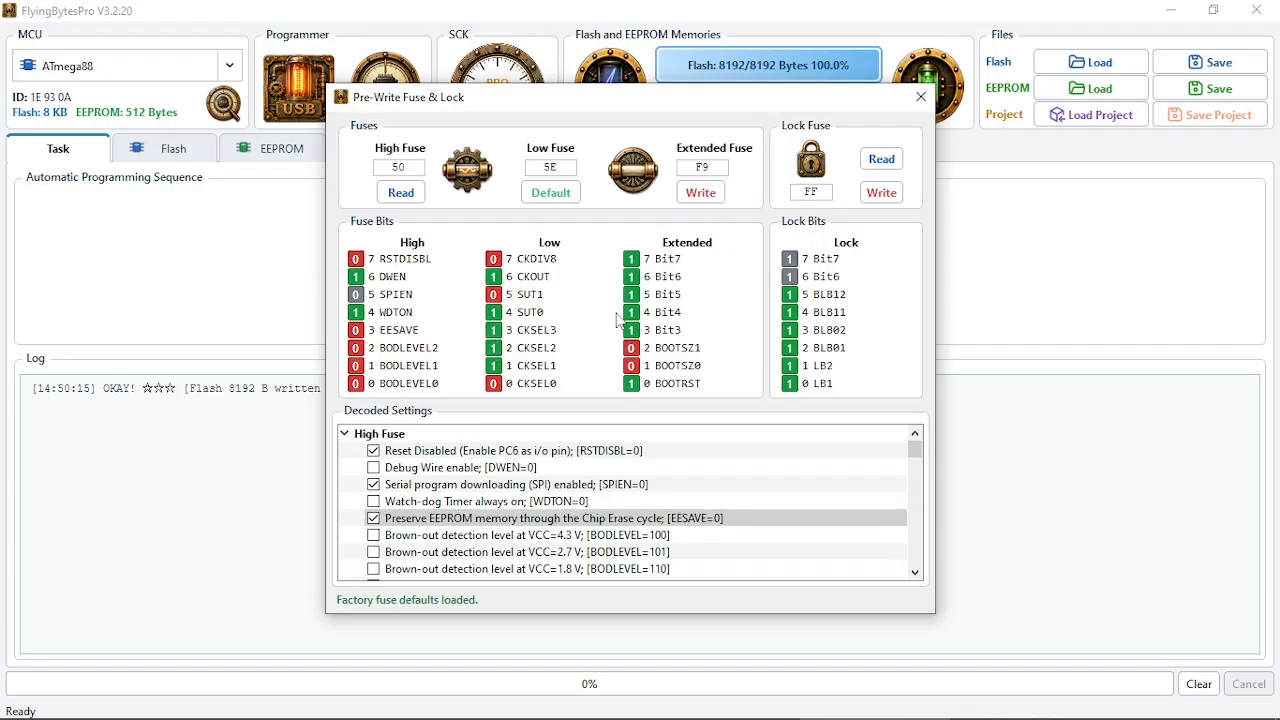
click(631, 313)
click(631, 277)
click(398, 456)
click(380, 456)
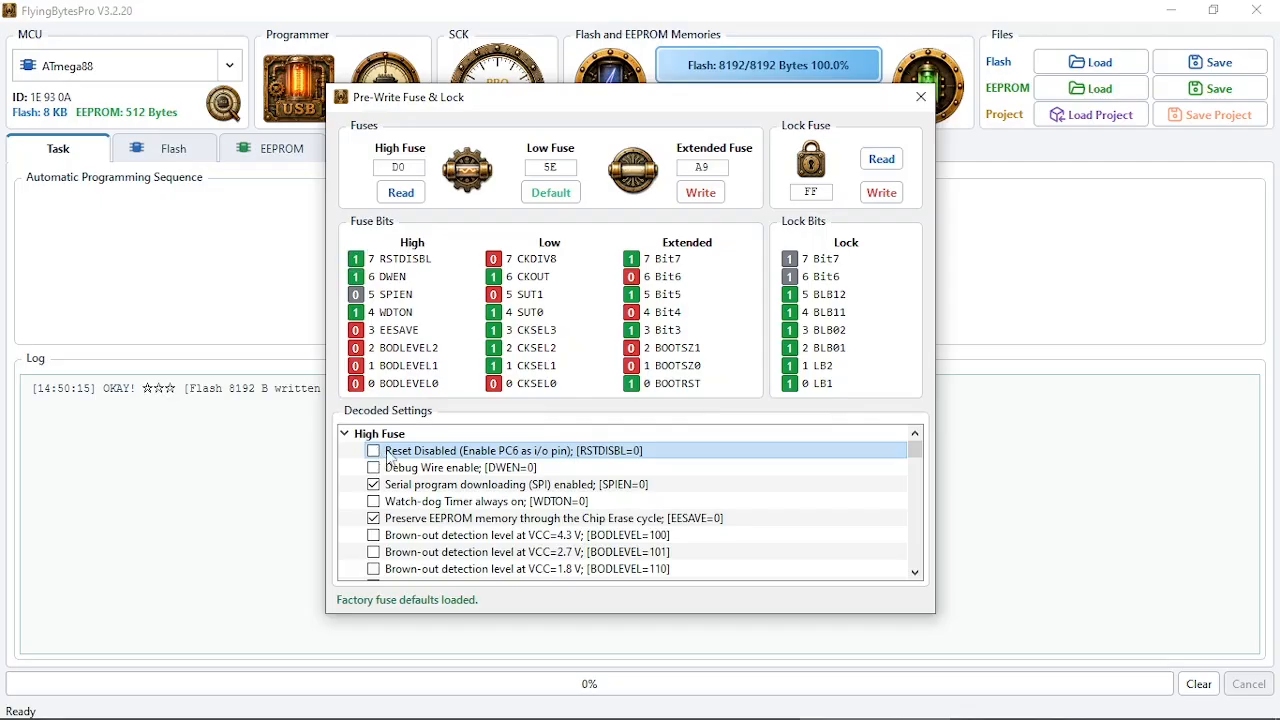
Step: Restore the factory fuse defaults and write them to the ATmega88
scroll(915, 460, down, 2)
drag(918, 460, 915, 487)
click(551, 192)
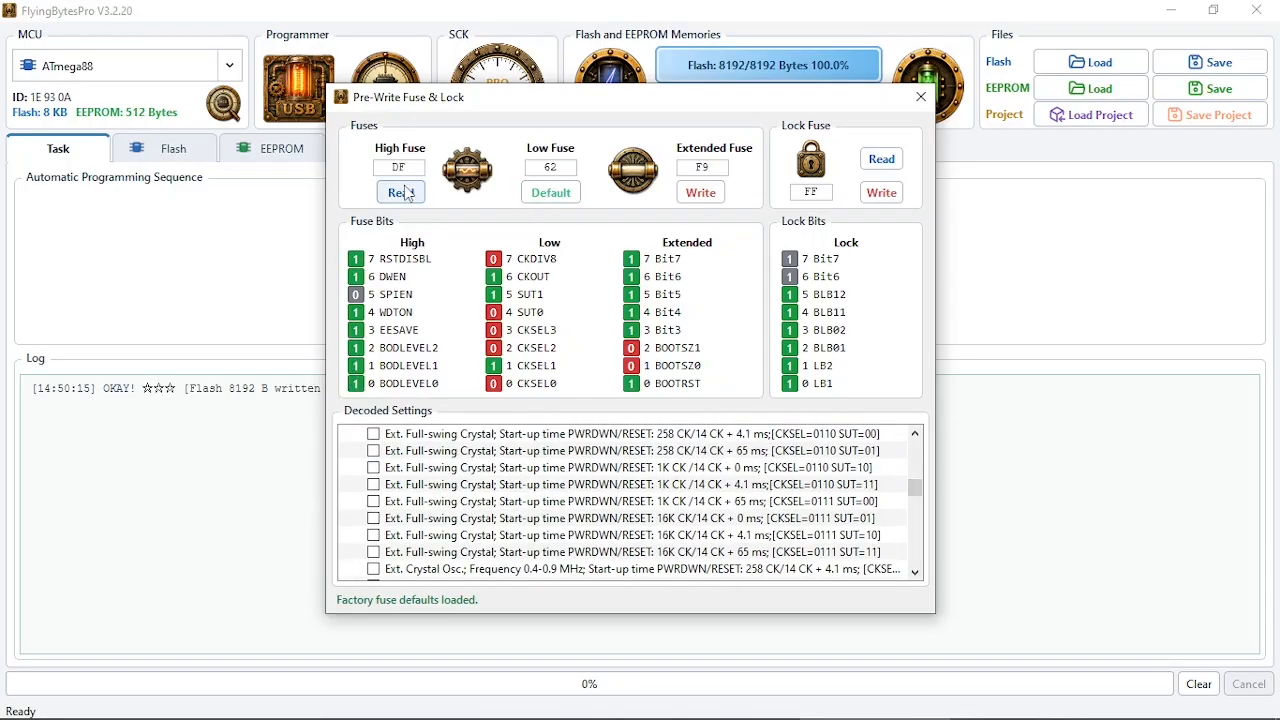
click(724, 196)
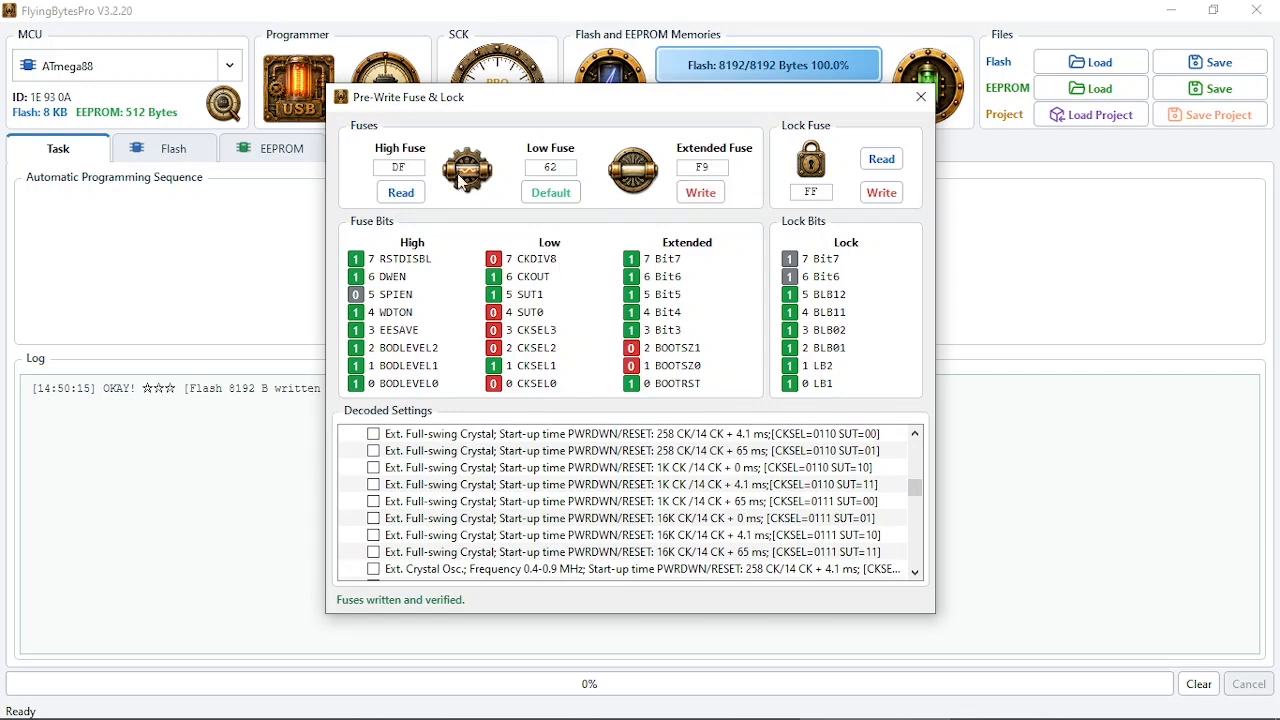
Step: Read the ATmega88's fuses back and compare them with the factory defaults
click(401, 192)
click(546, 200)
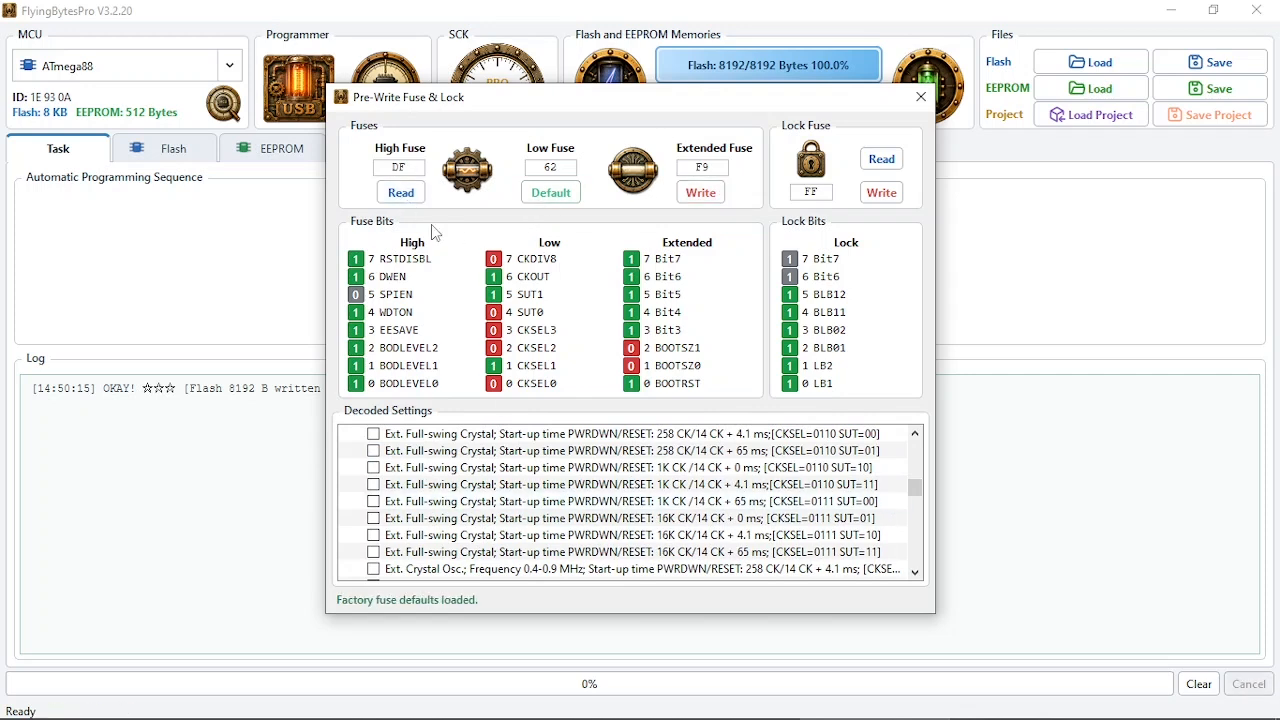
click(401, 195)
click(551, 193)
click(401, 194)
Step: Select the 8.0- MHz external crystal oscillator with 16K CK/14 CK + 4.1 ms start-up and write the fuses to the ATmega88
drag(922, 500, 912, 549)
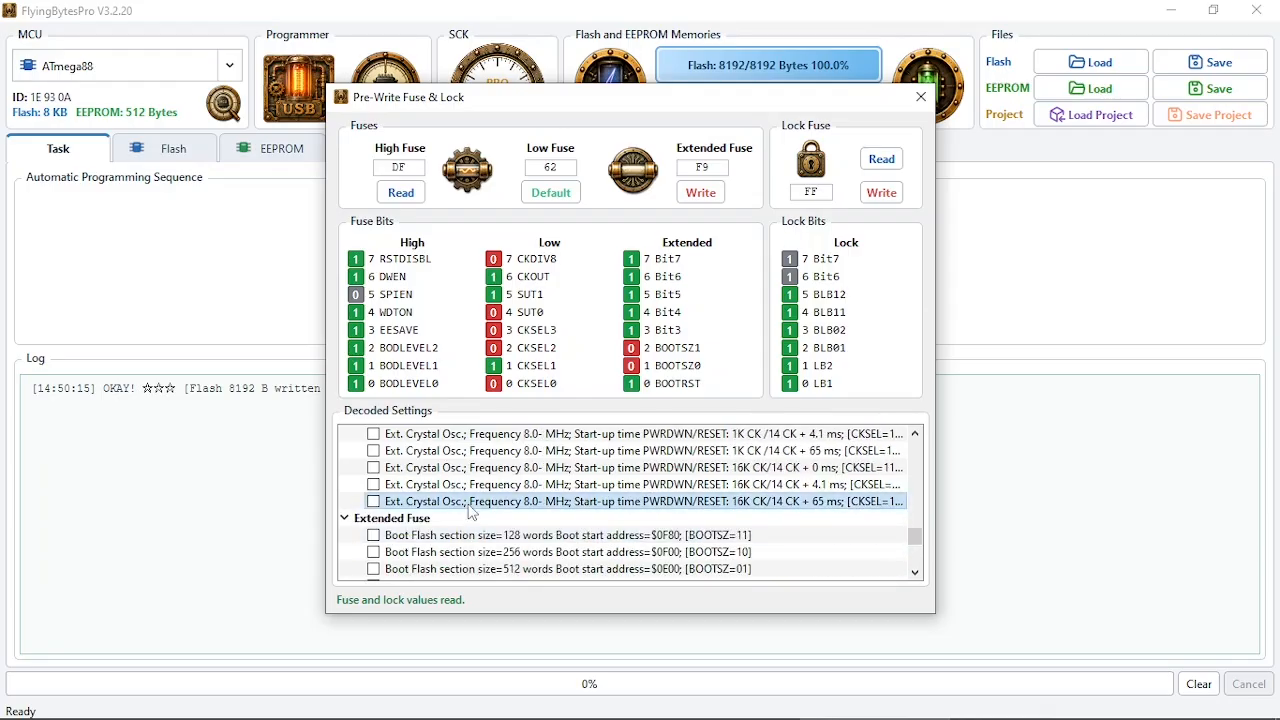
click(375, 486)
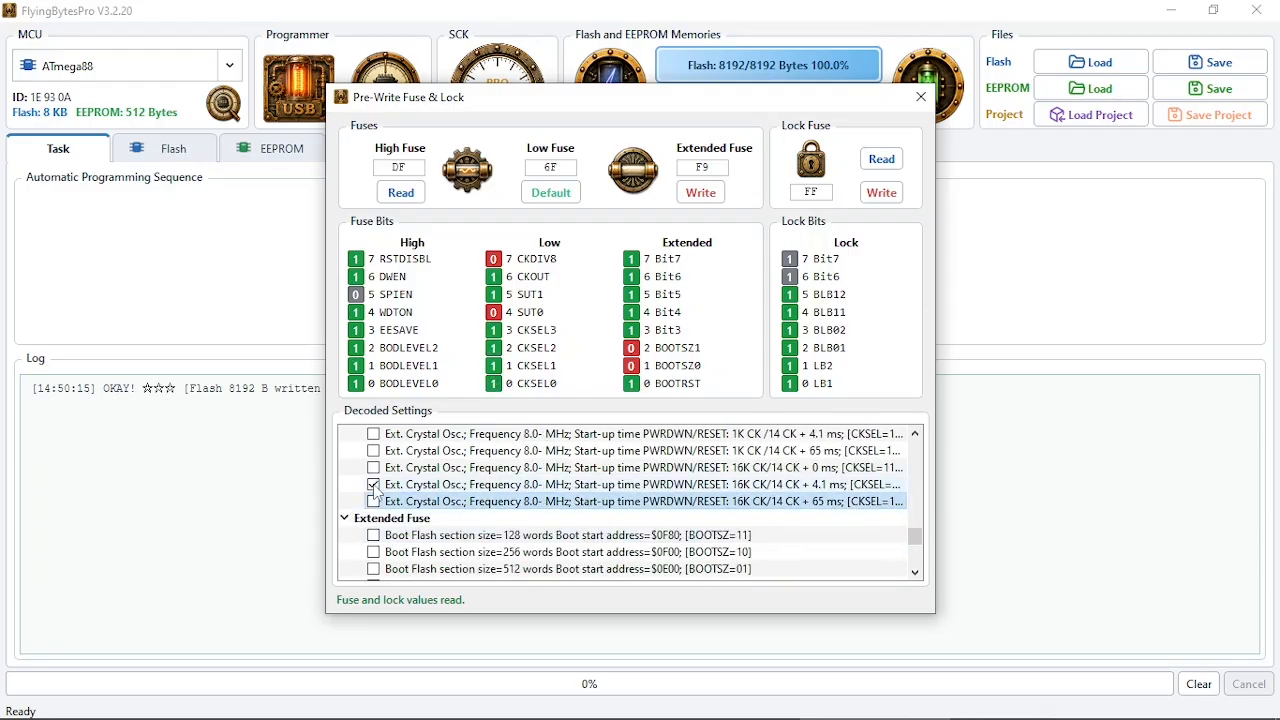
click(375, 469)
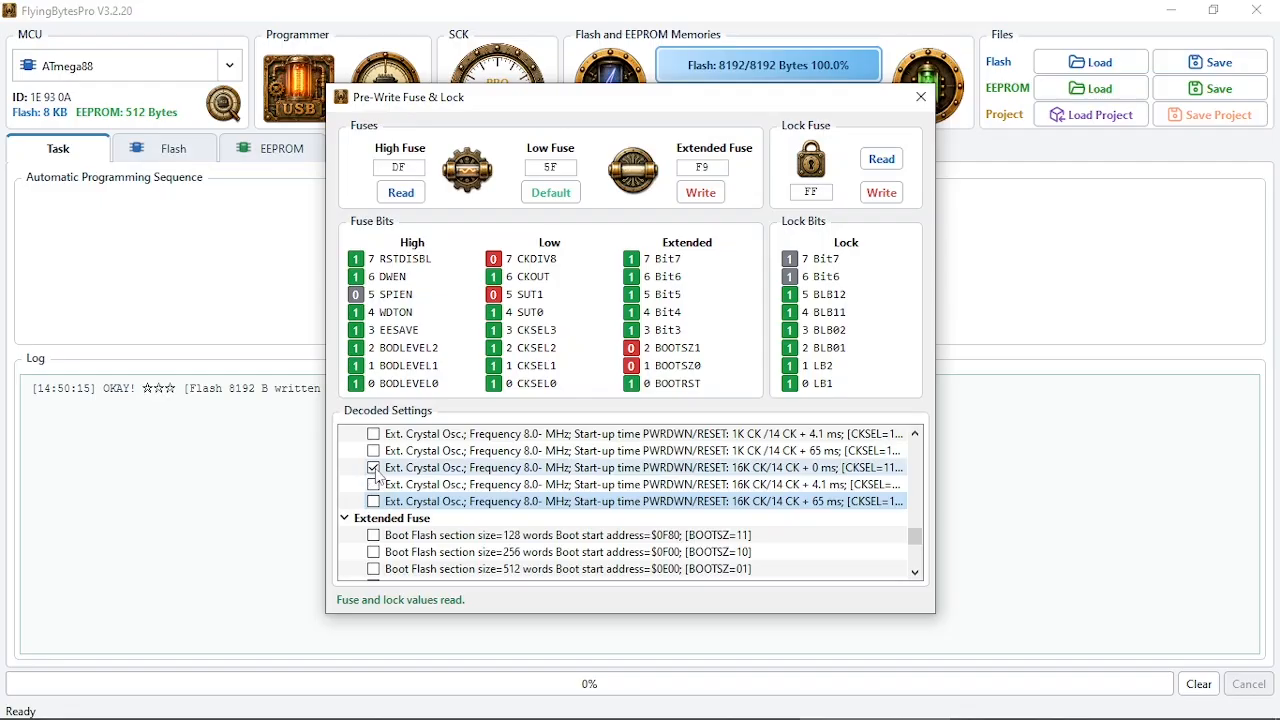
click(376, 485)
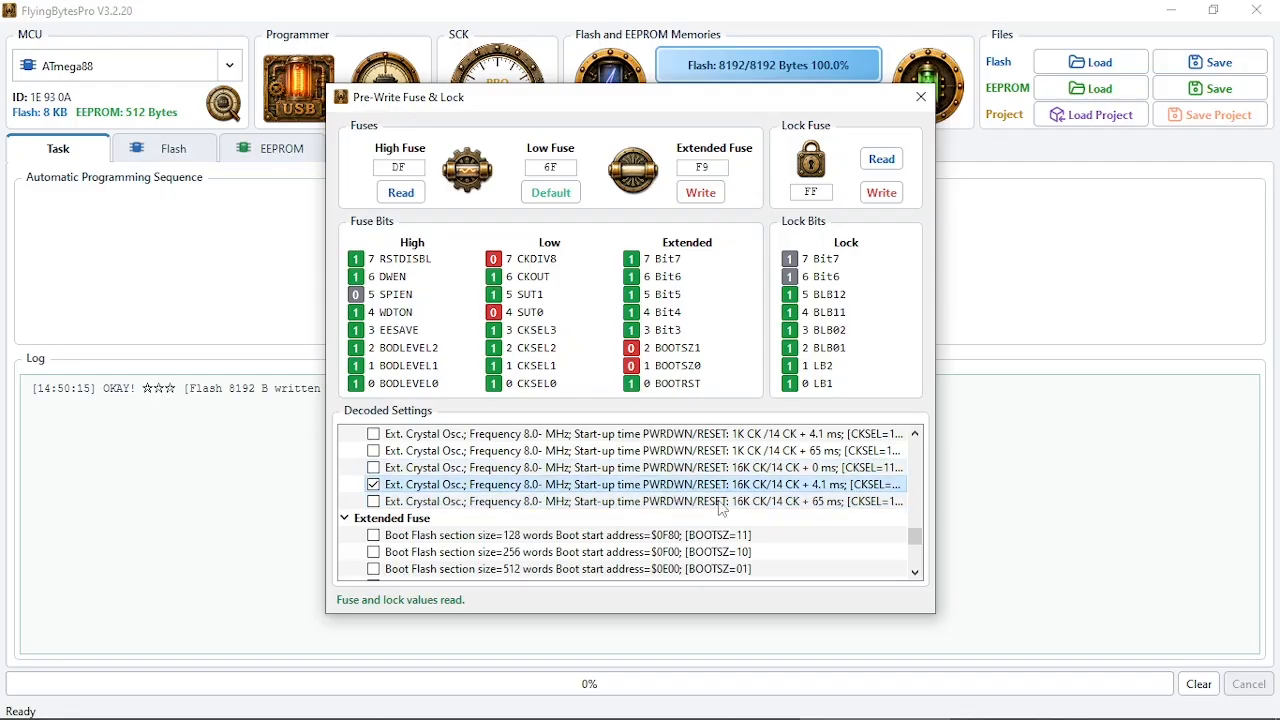
mouse_move(920, 537)
mouse_down()
mouse_move(921, 518)
mouse_move(922, 533)
mouse_up()
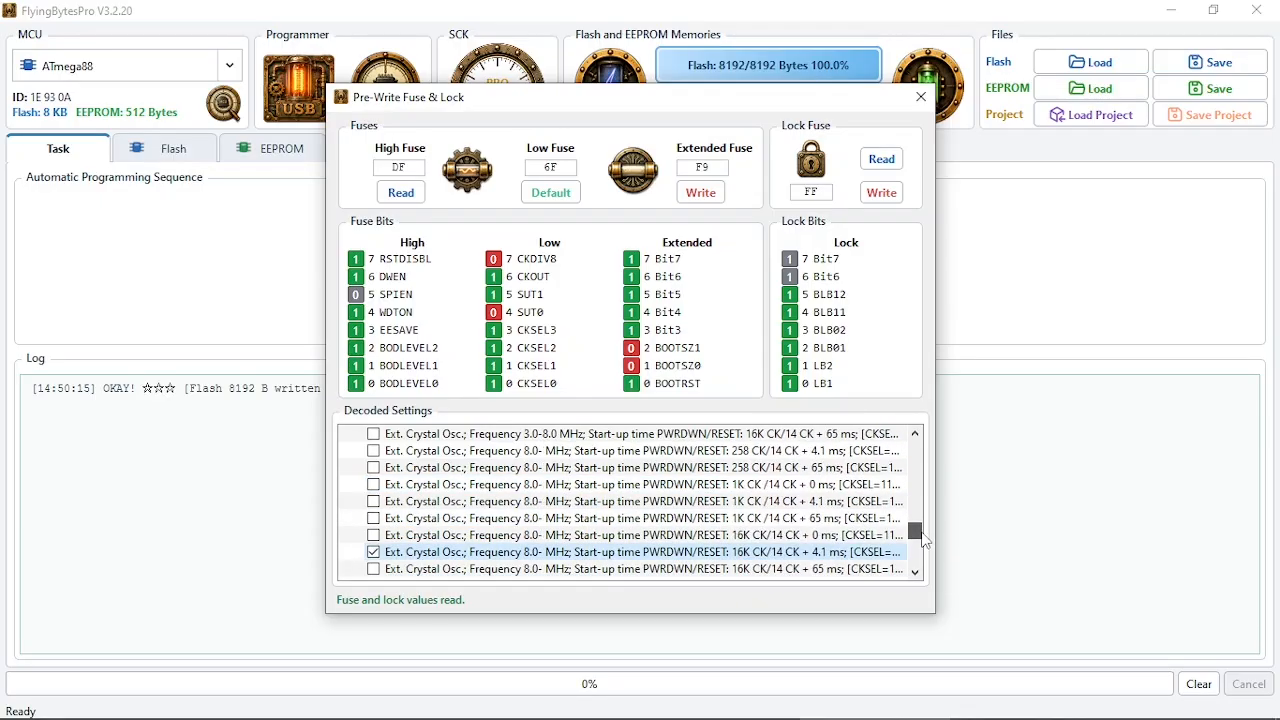
click(716, 195)
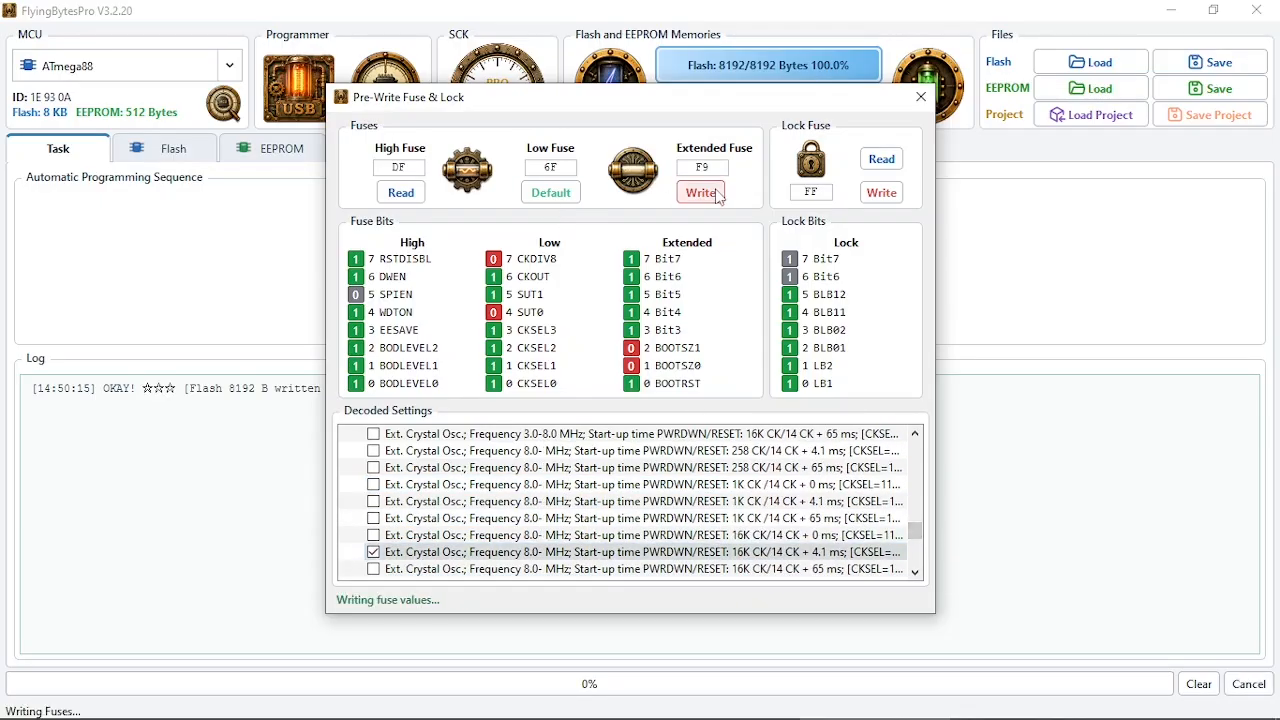
Step: Try reading the ATmega88's fuses back, reloading the factory defaults between attempts, and close the fuse settings
click(401, 192)
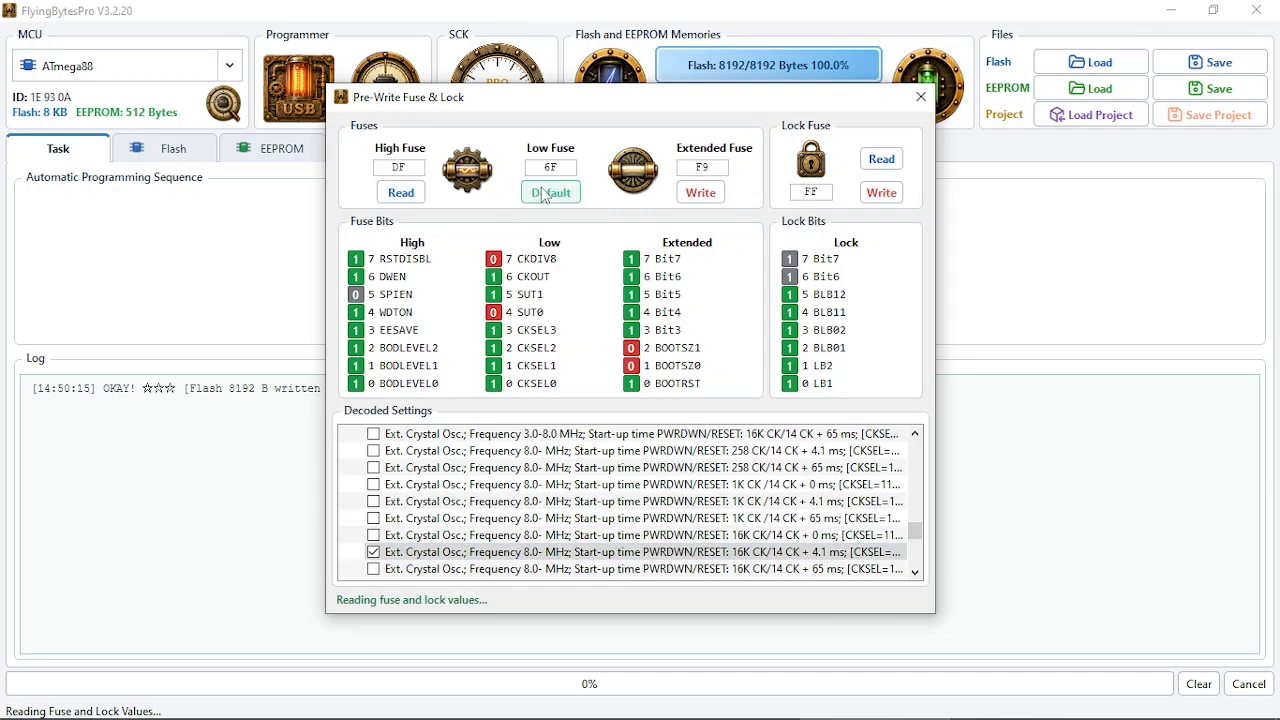
click(401, 192)
click(548, 194)
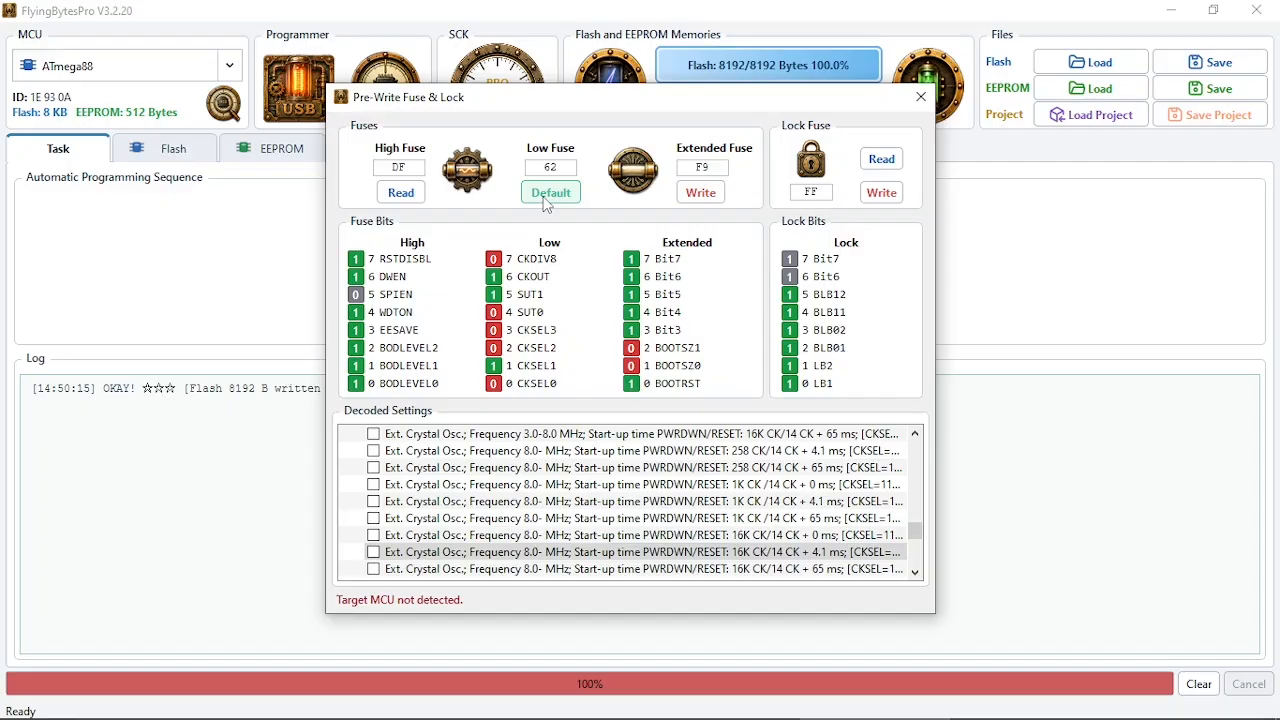
click(412, 199)
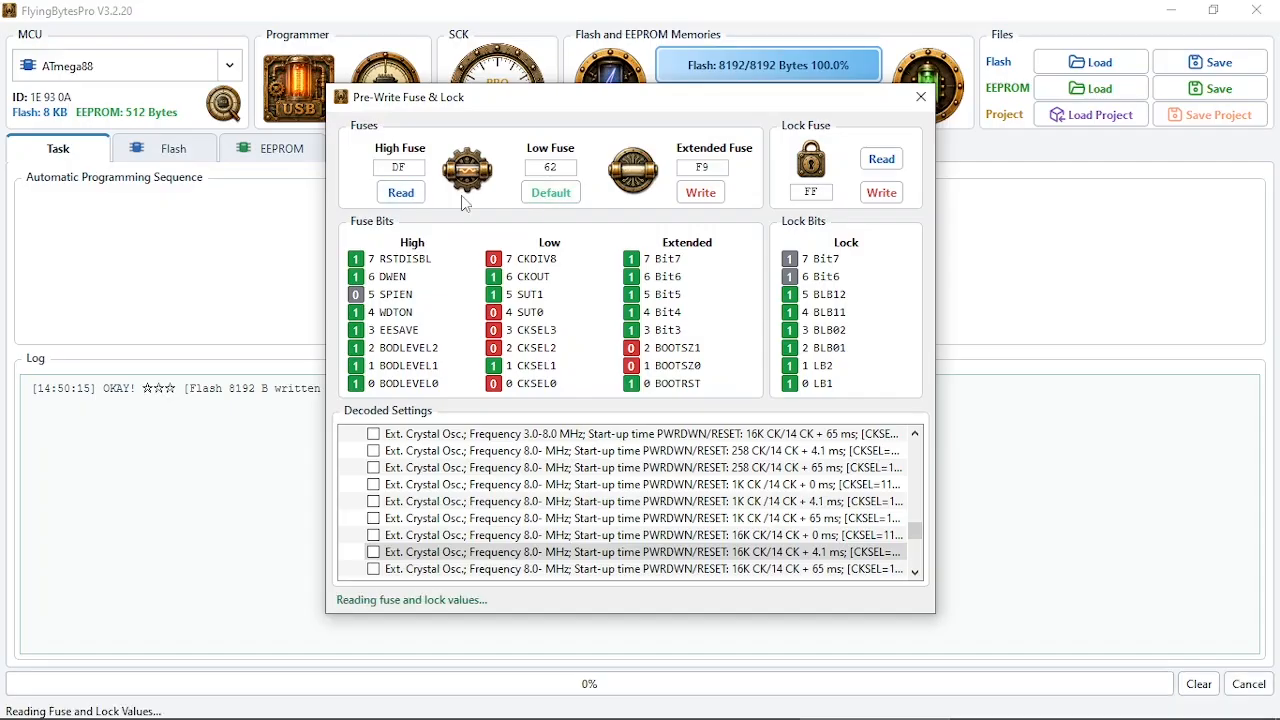
click(533, 200)
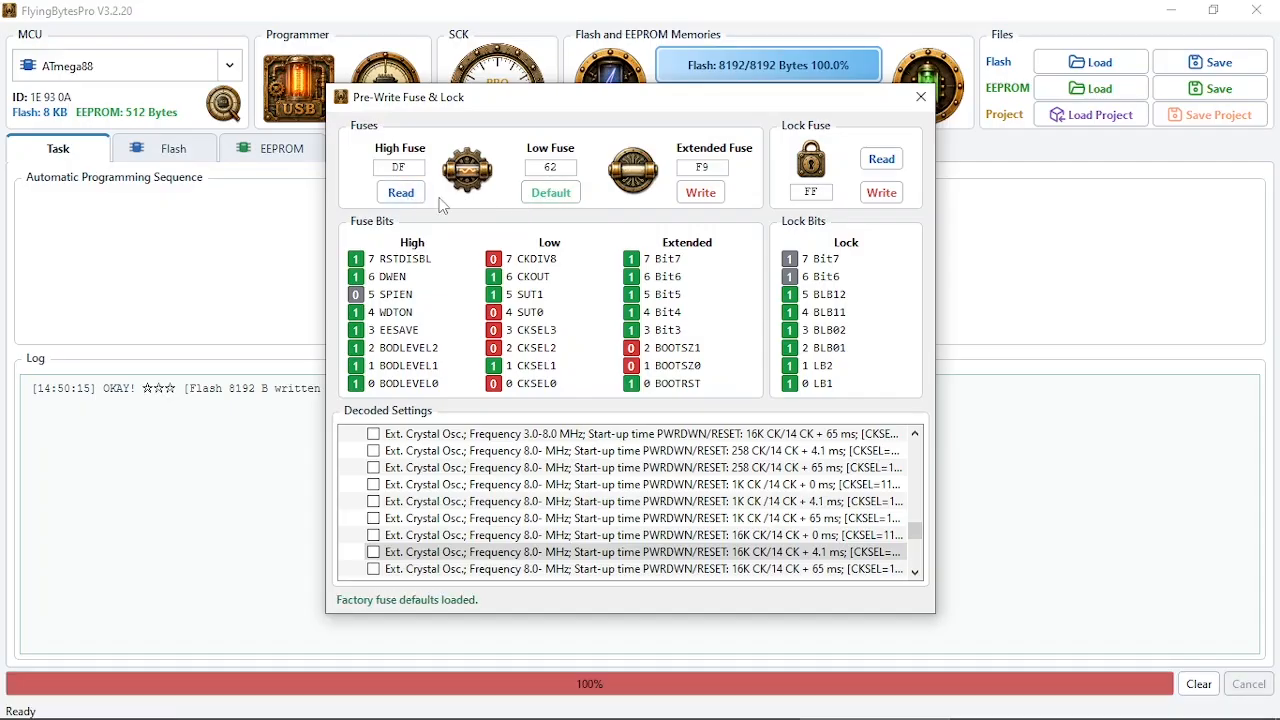
click(409, 200)
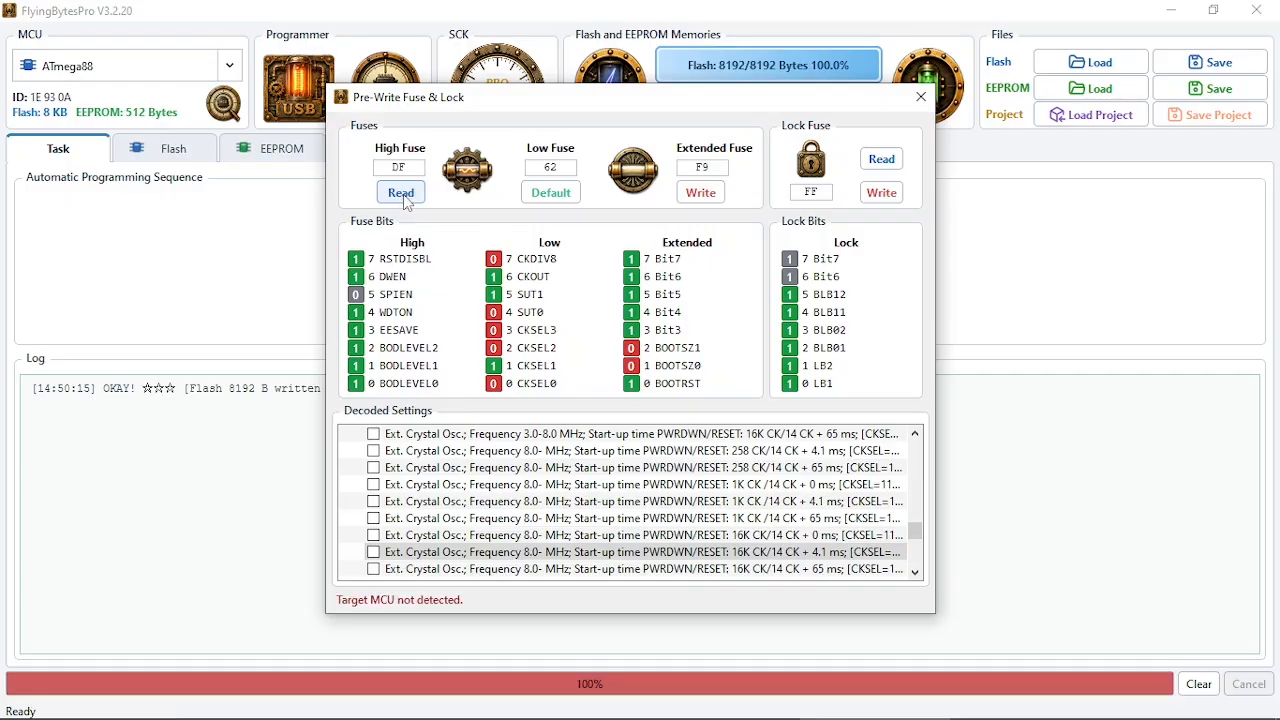
click(921, 97)
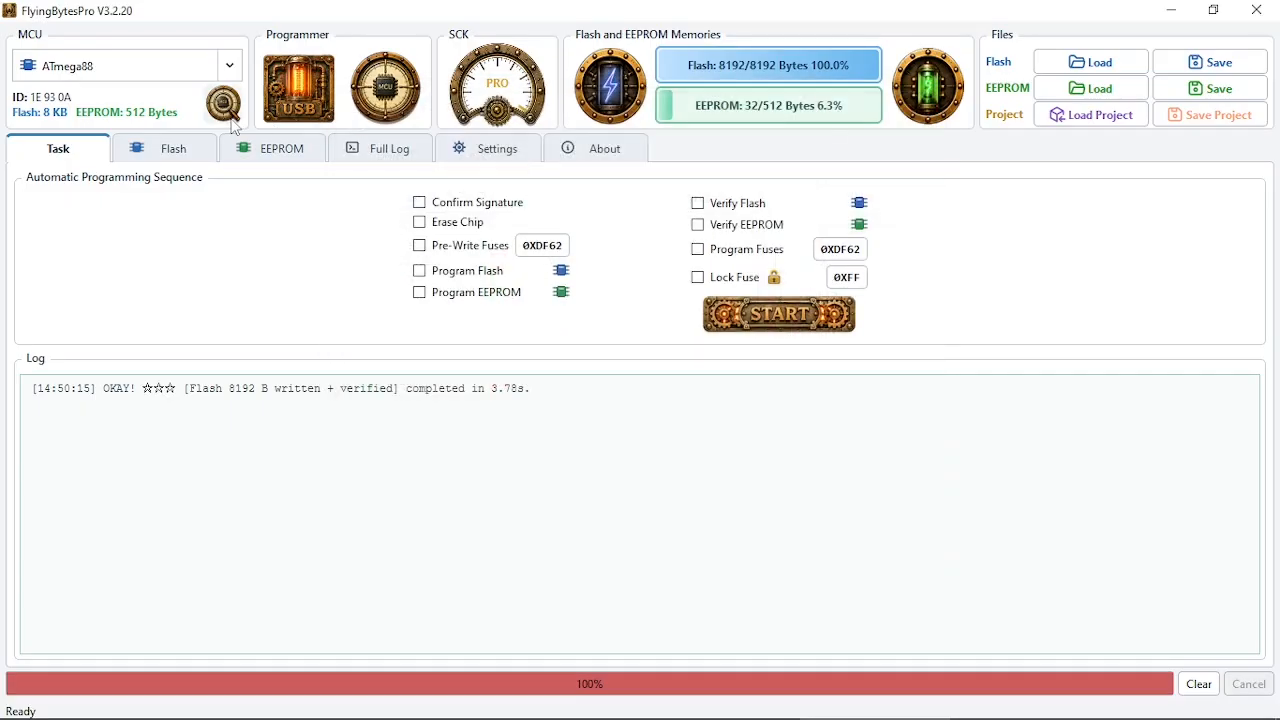
Step: Detect the newly connected chip from its AVR signature and clear the log
click(385, 87)
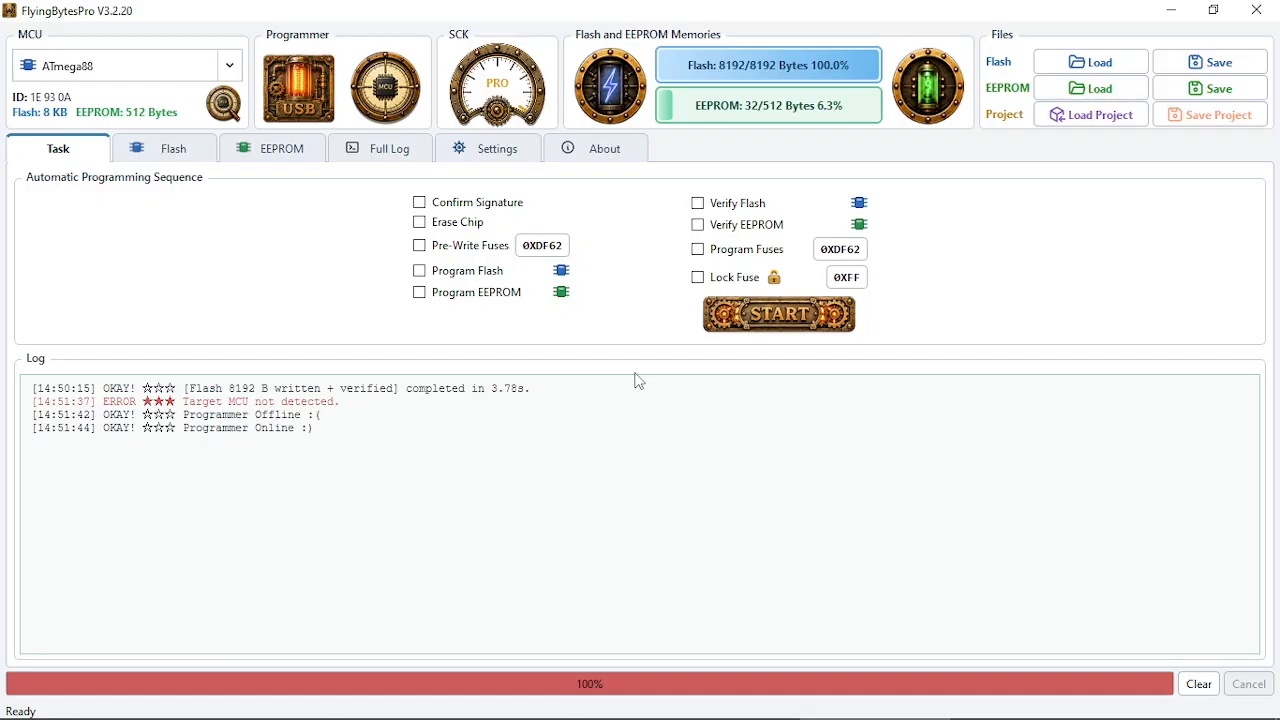
click(385, 105)
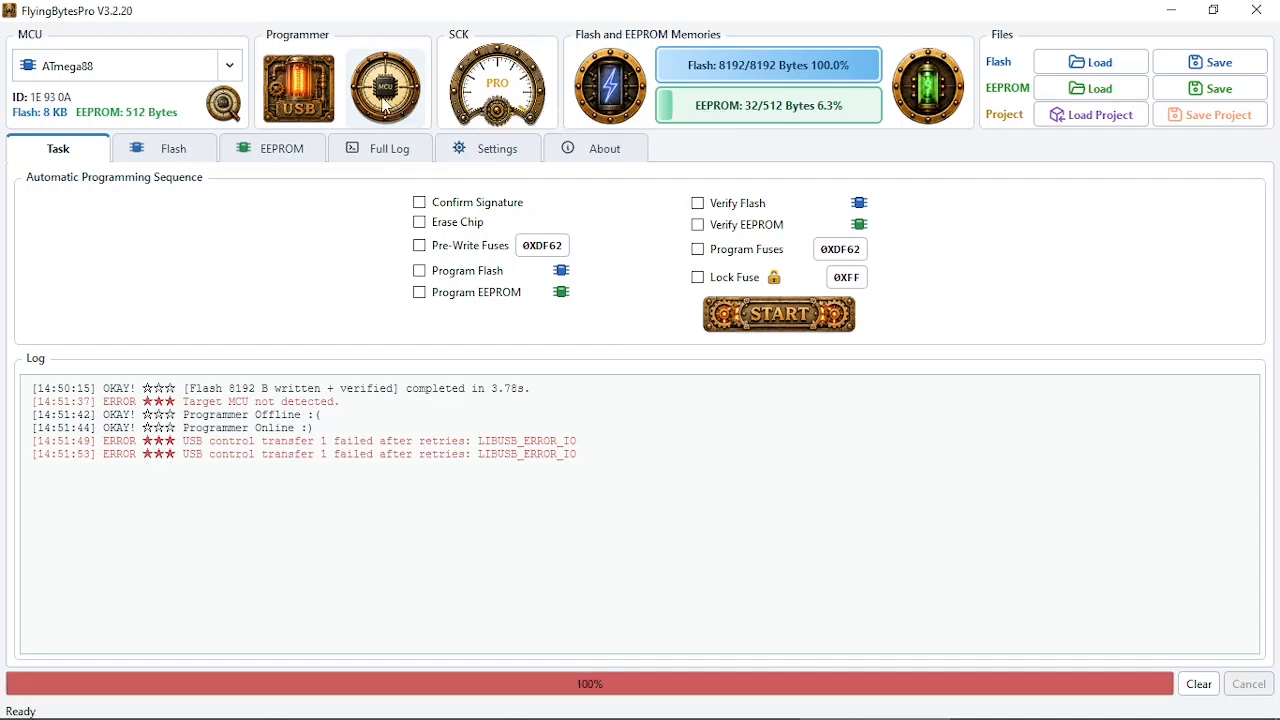
click(385, 106)
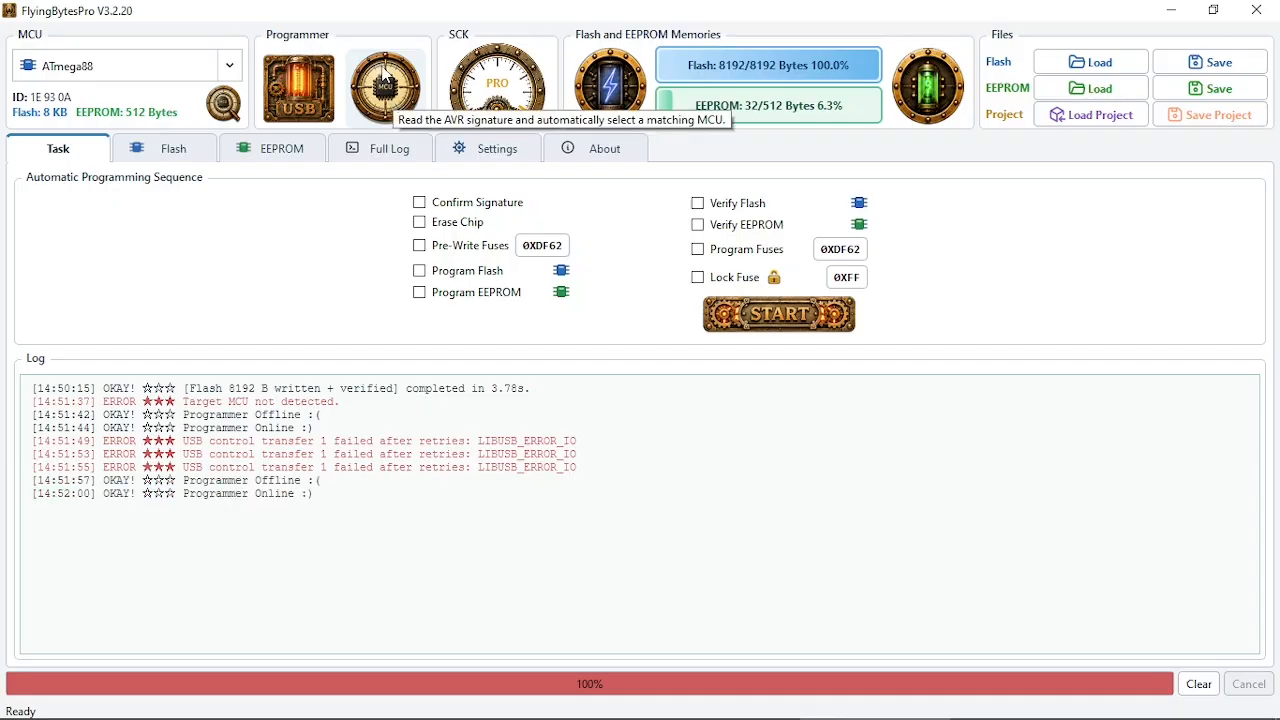
click(391, 95)
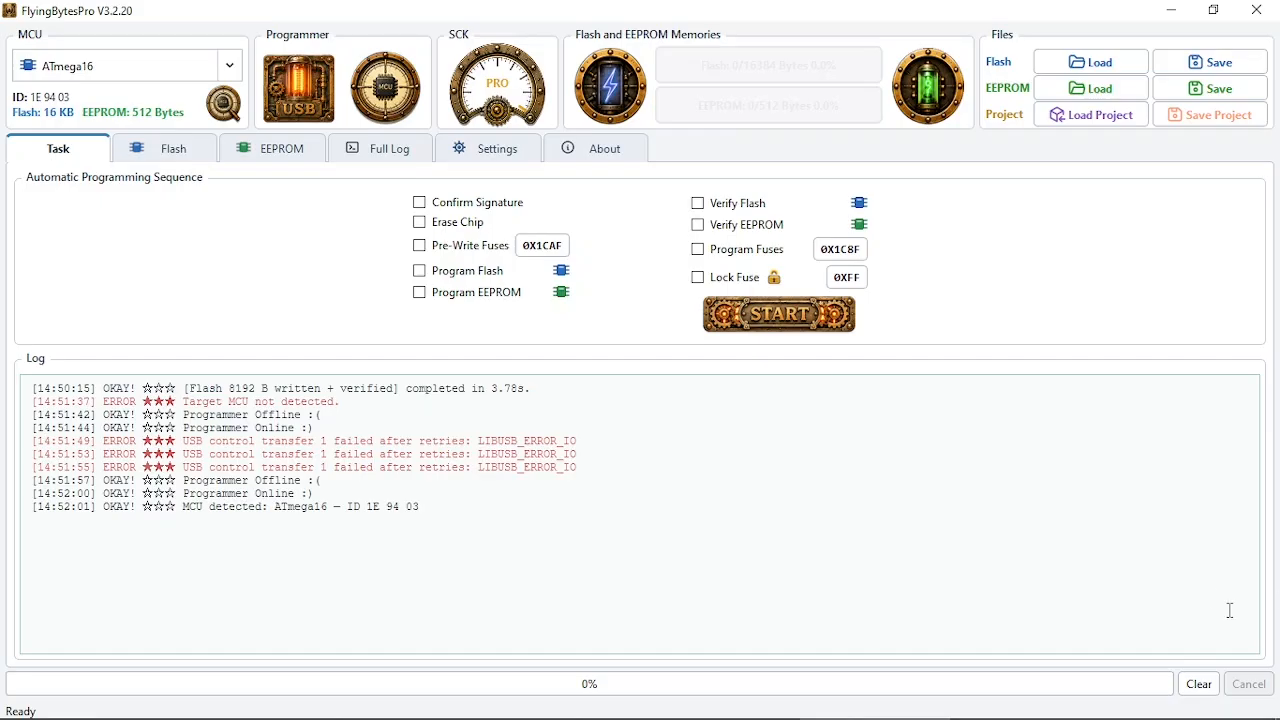
click(1199, 684)
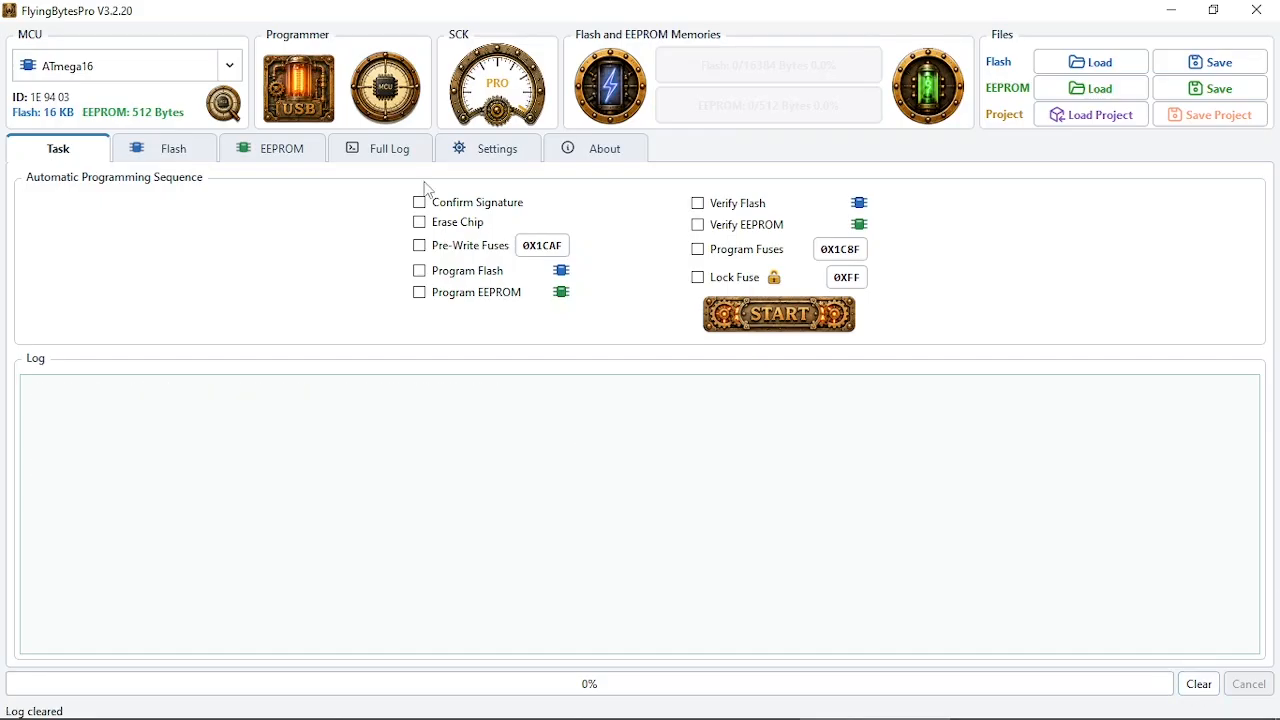
Step: Read the ATmega16's fuse and lock values, compare them with the factory defaults and review the decoded settings
click(546, 253)
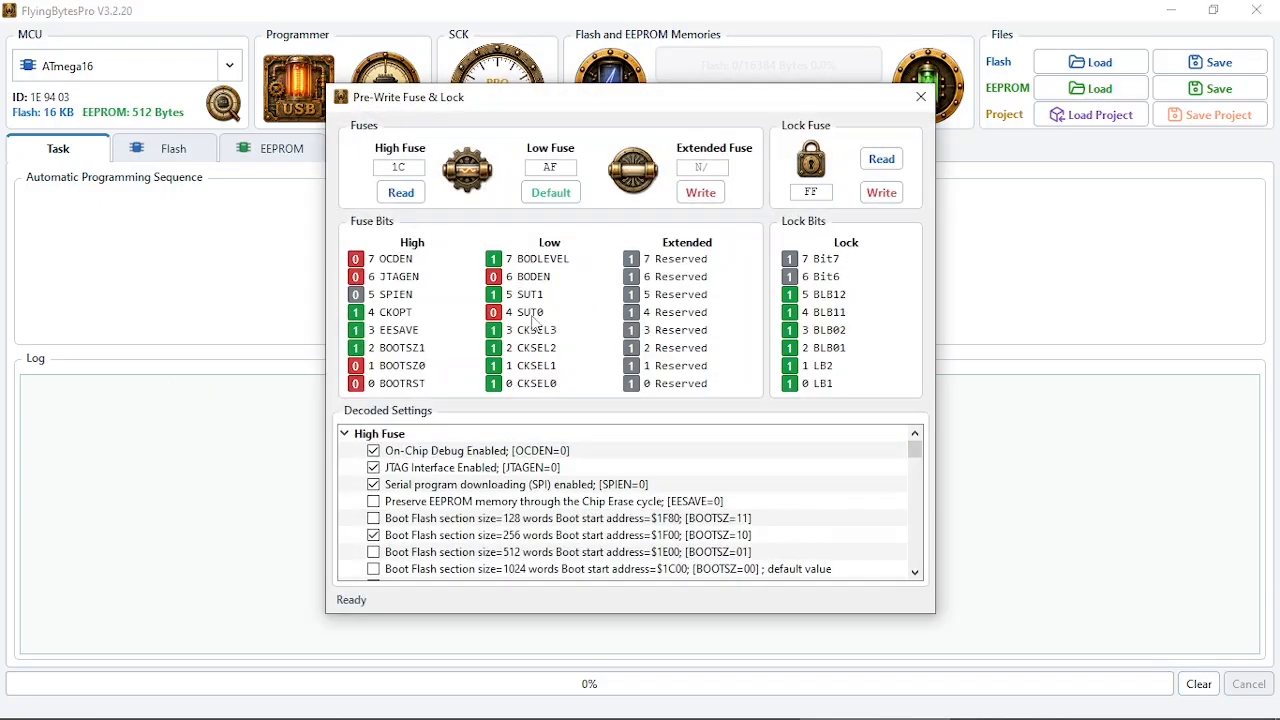
click(550, 195)
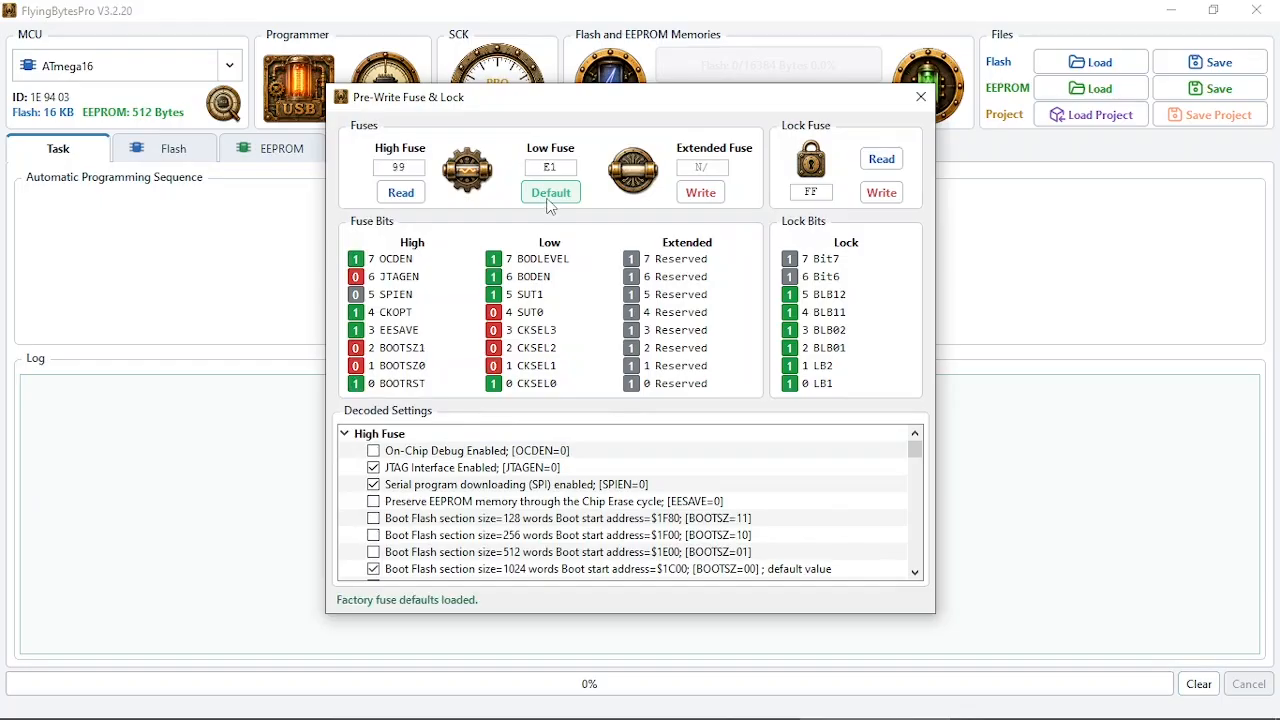
click(401, 192)
click(556, 203)
click(401, 192)
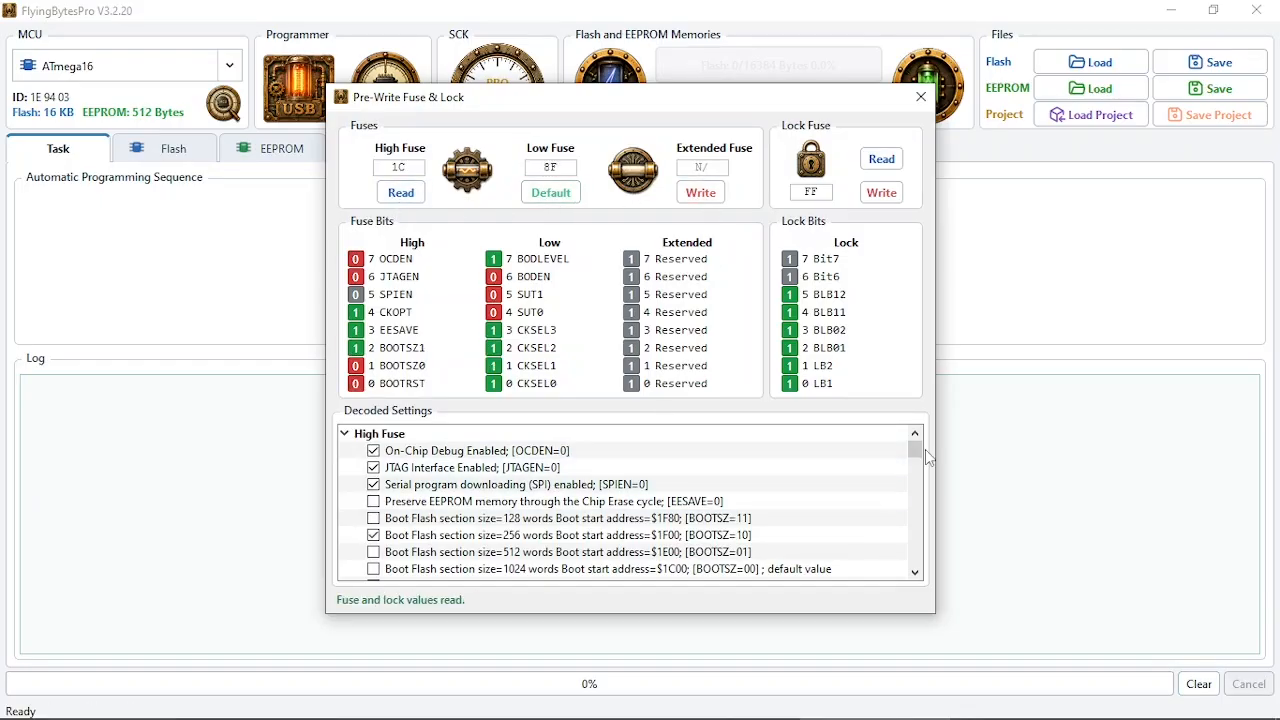
drag(915, 449, 941, 587)
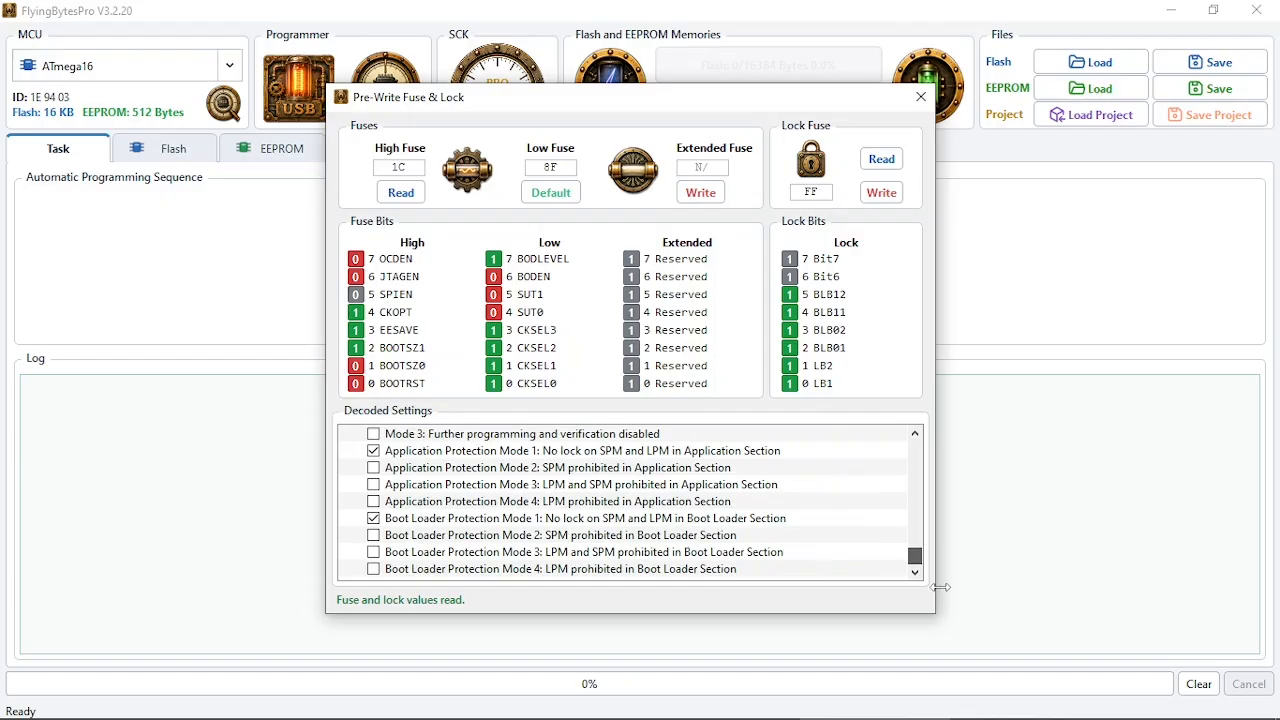
click(921, 97)
Step: Load FD_RD16K.hex into the flash buffer and write it to the ATmega16 twice with verification, checking the write options beforehand
click(1095, 64)
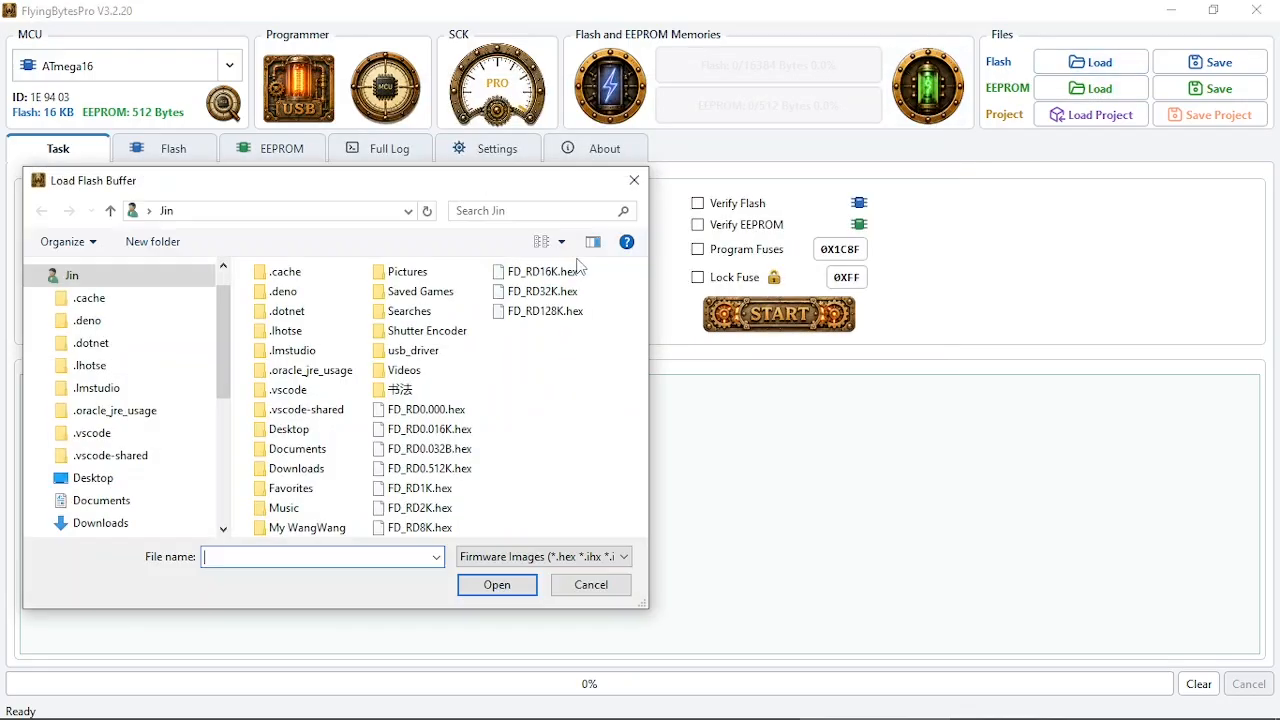
double_click(565, 273)
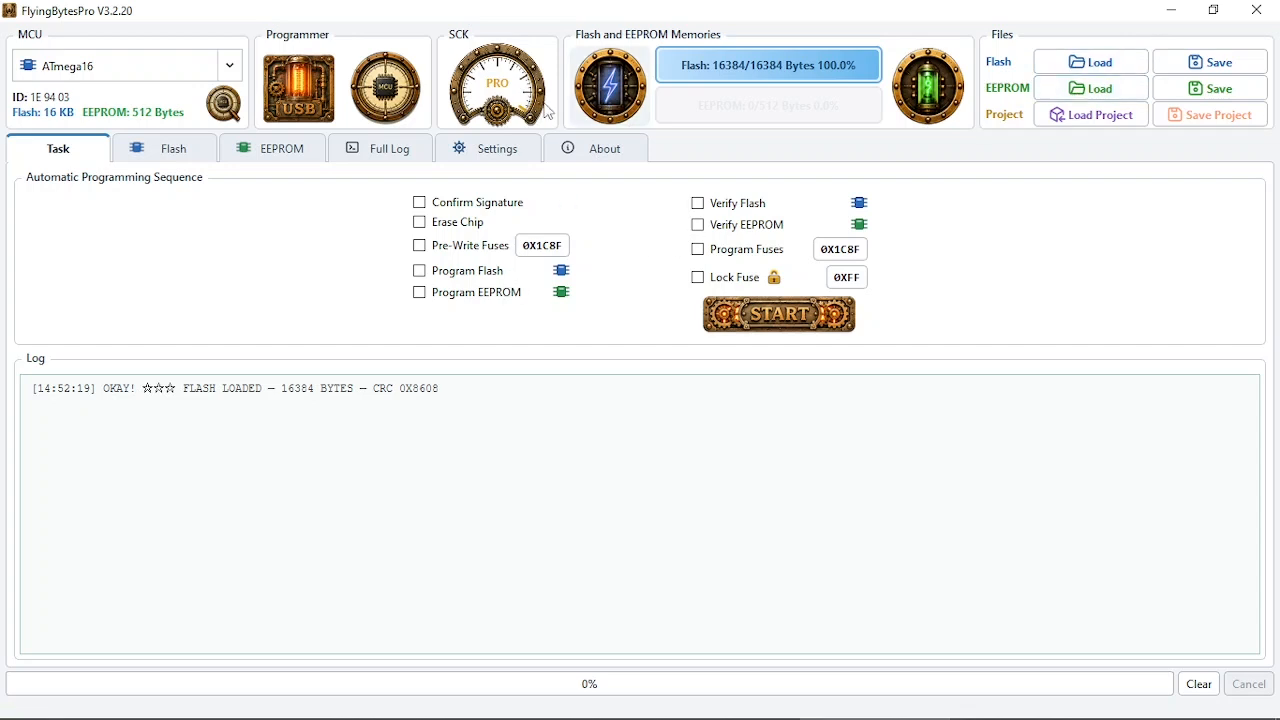
click(488, 152)
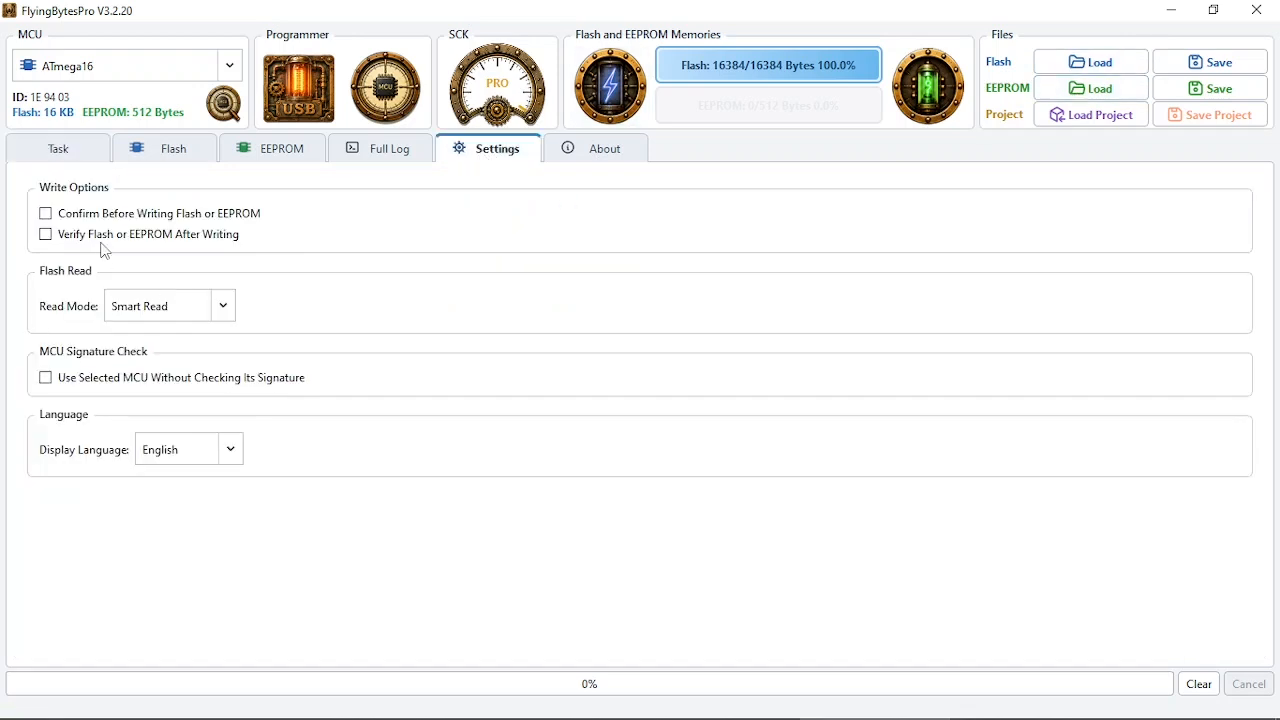
click(70, 150)
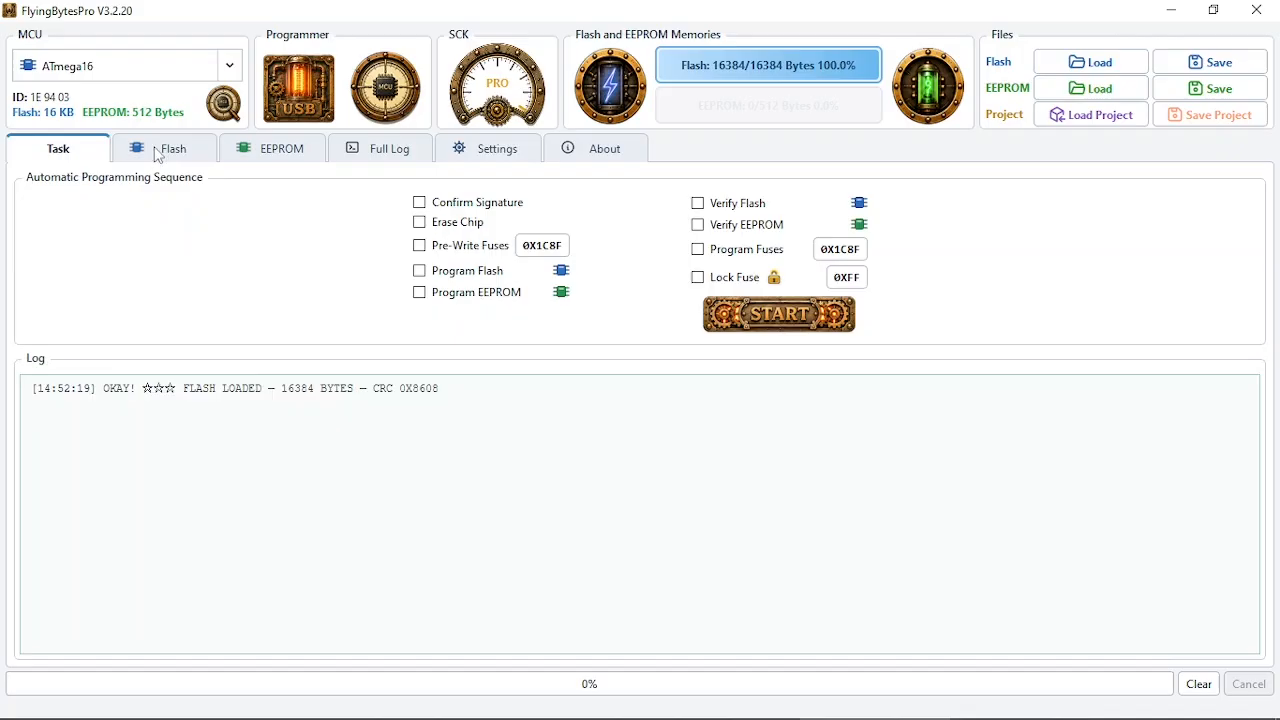
click(619, 90)
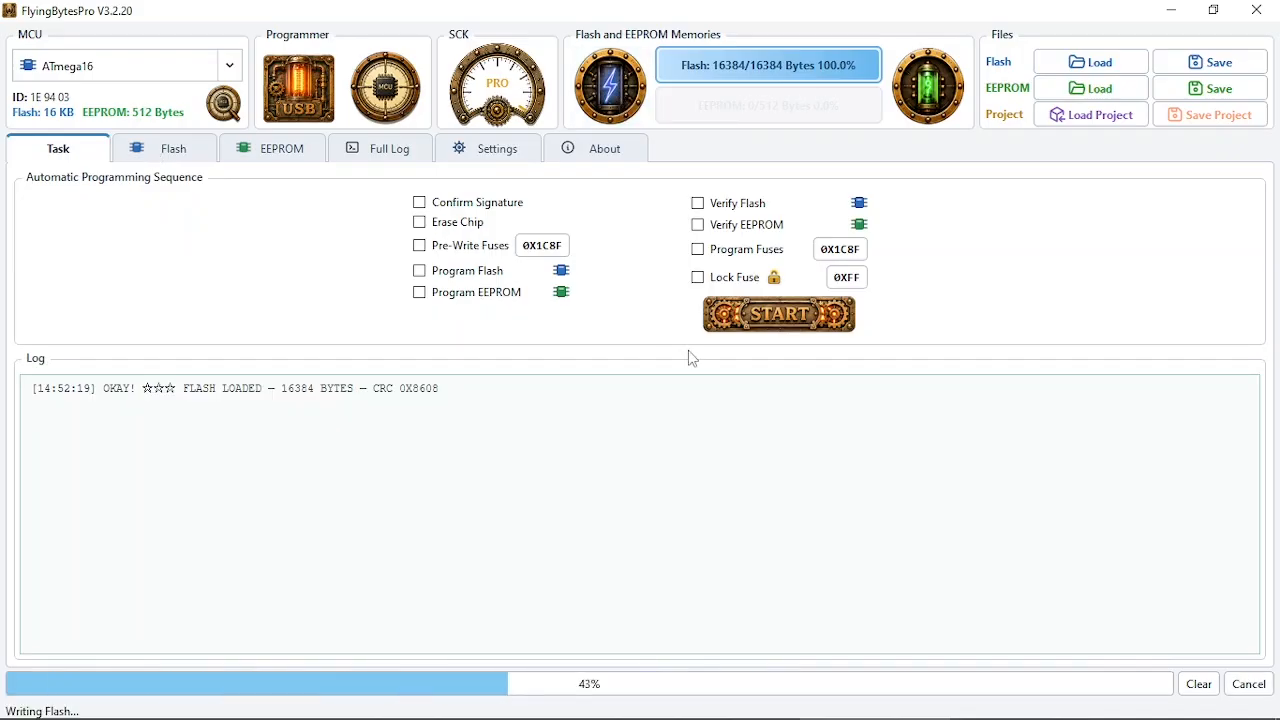
click(619, 90)
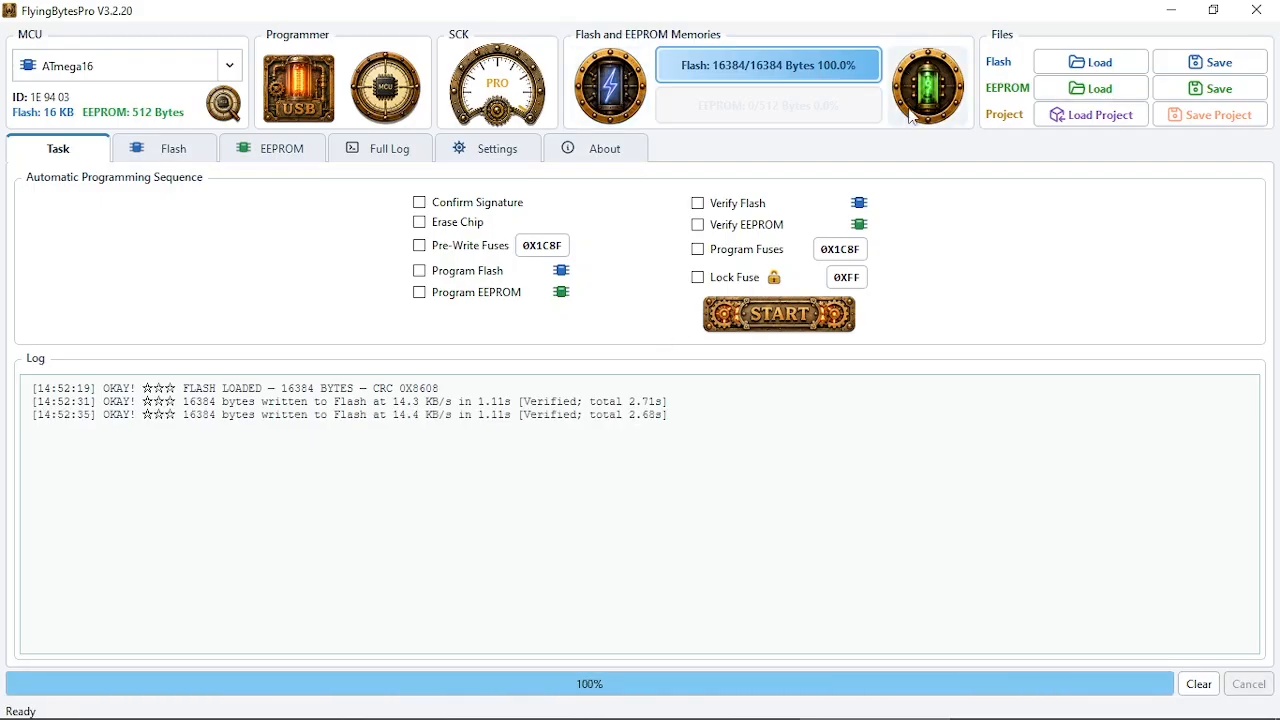
Step: Read the ATmega16's EEPROM and look through its contents in the hex table
click(850, 118)
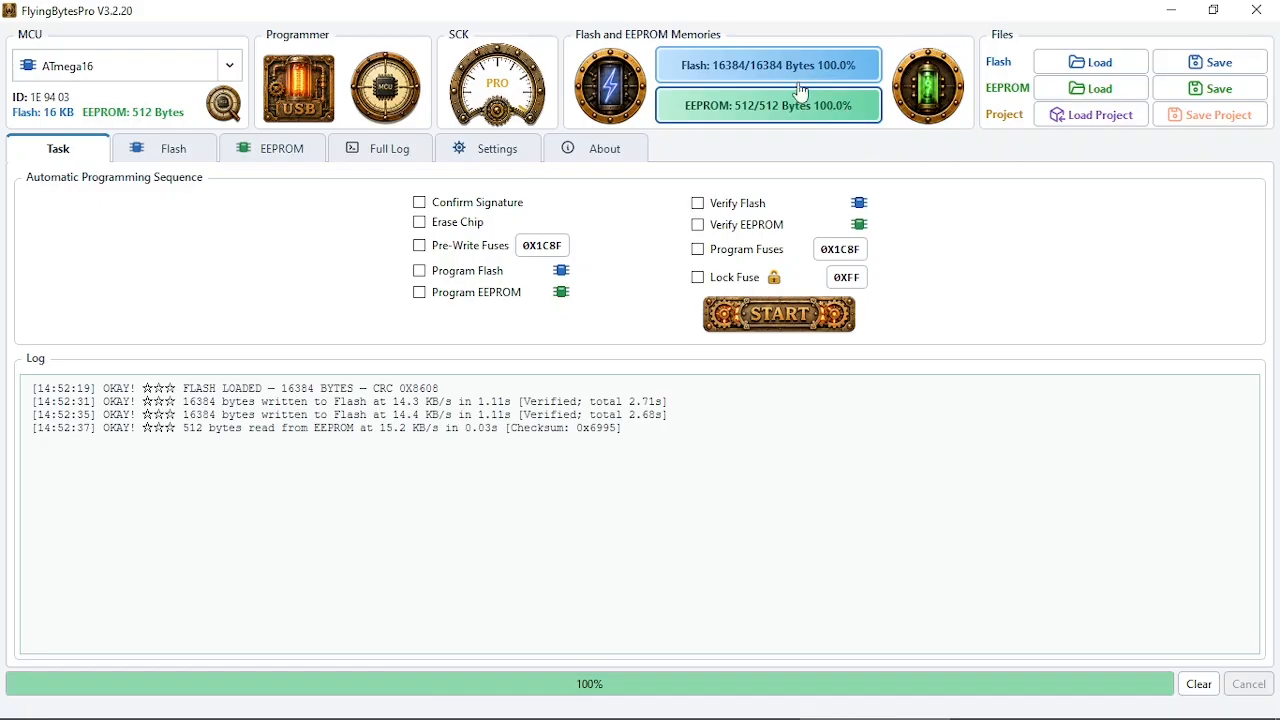
click(299, 155)
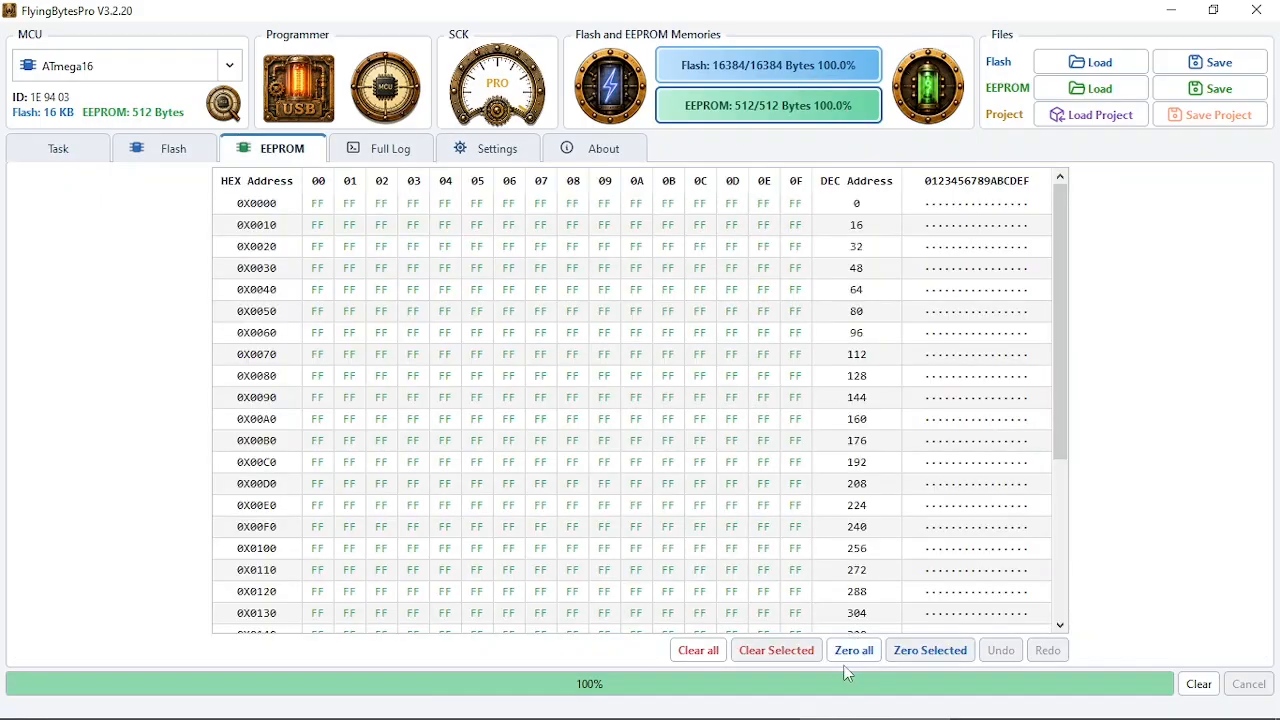
scroll(1062, 369, down, 5)
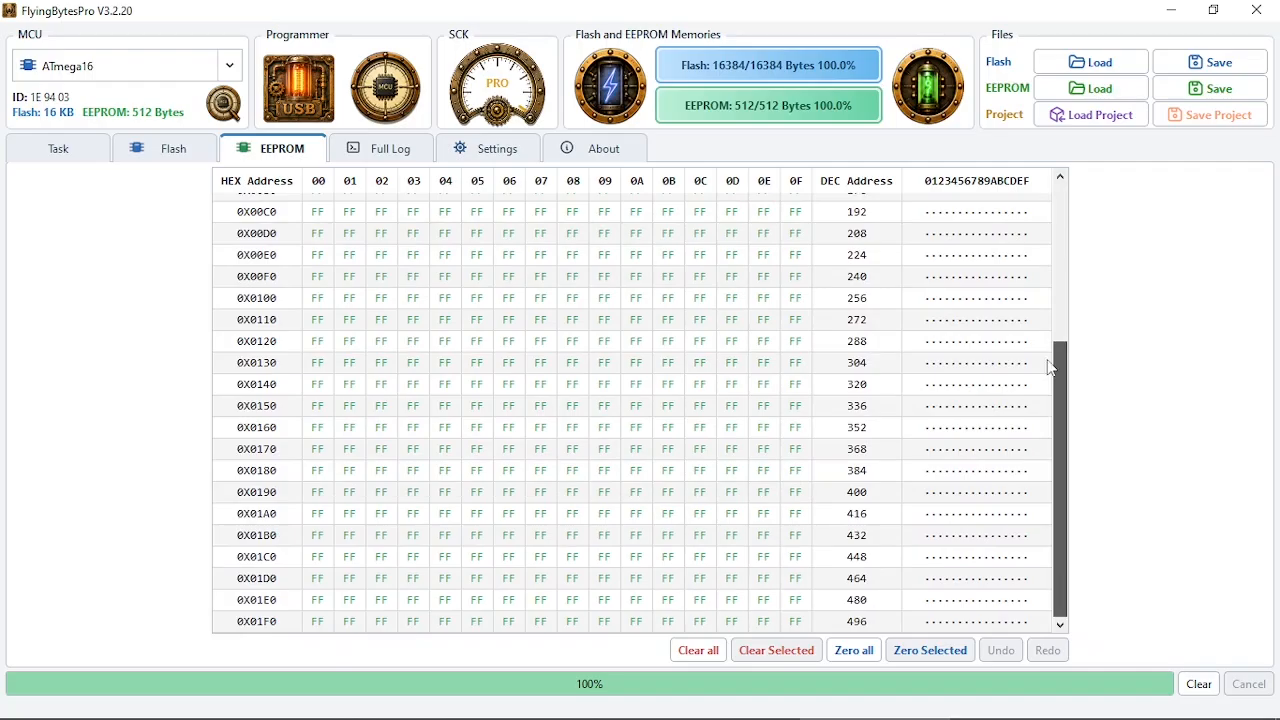
scroll(1050, 368, up, 5)
Step: Clear the whole EEPROM buffer, zero all of it to defined 0xFF, clear it again and return to the programming tasks and log
click(698, 651)
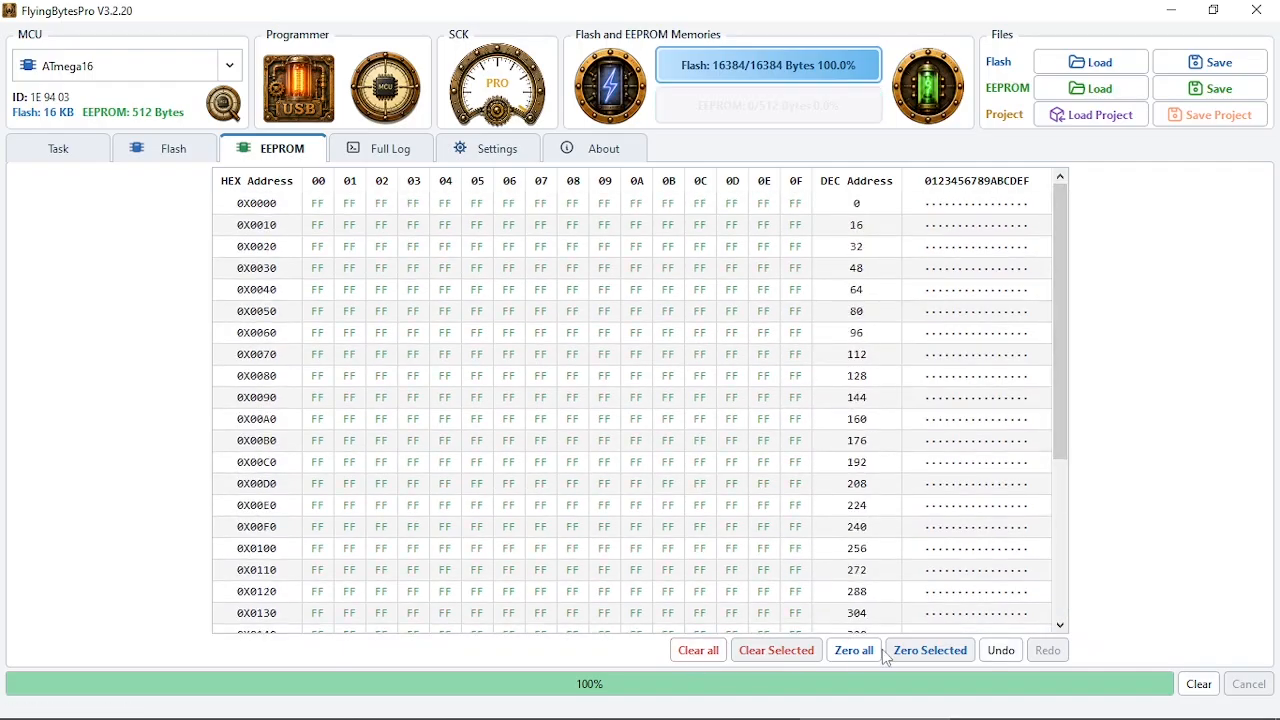
click(855, 651)
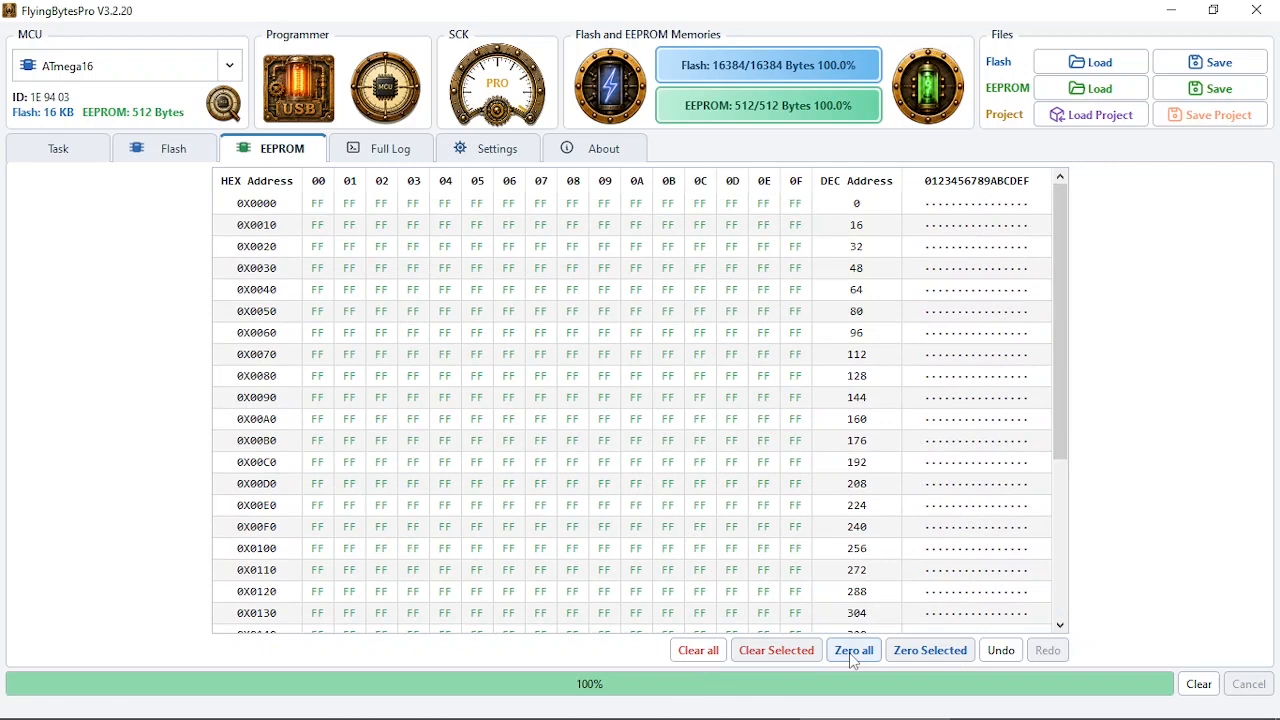
click(712, 658)
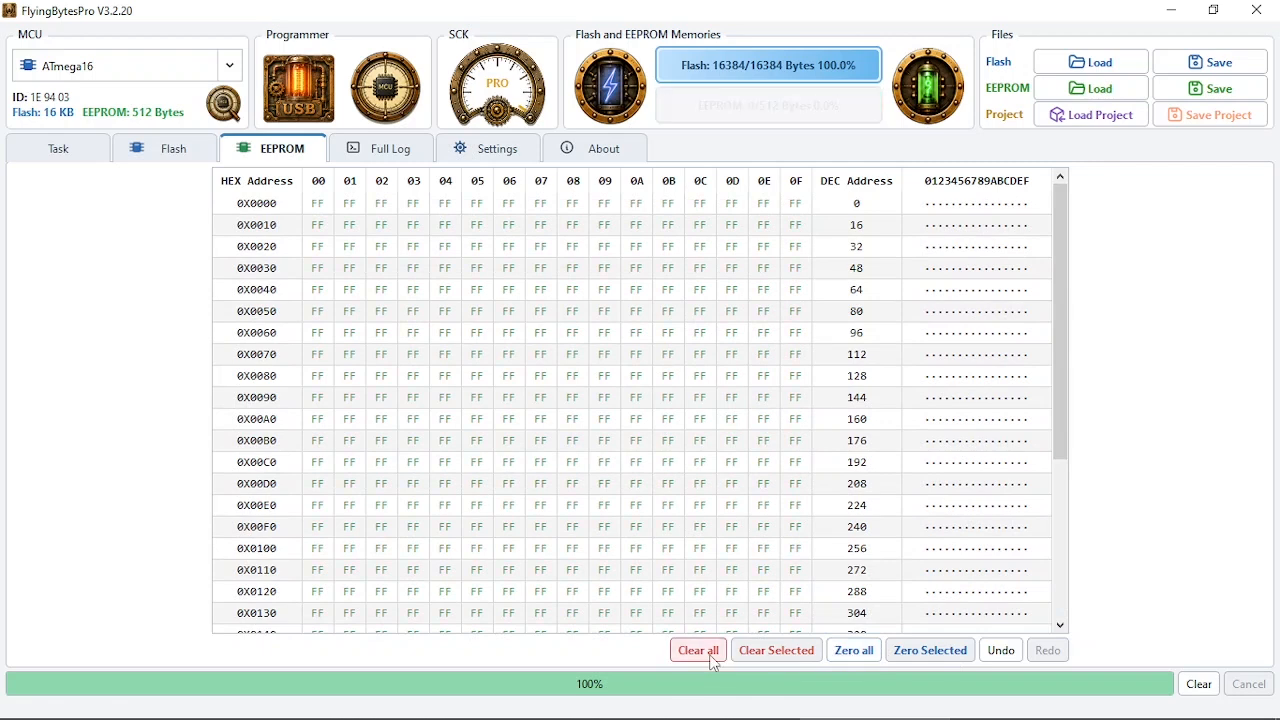
click(171, 155)
click(88, 160)
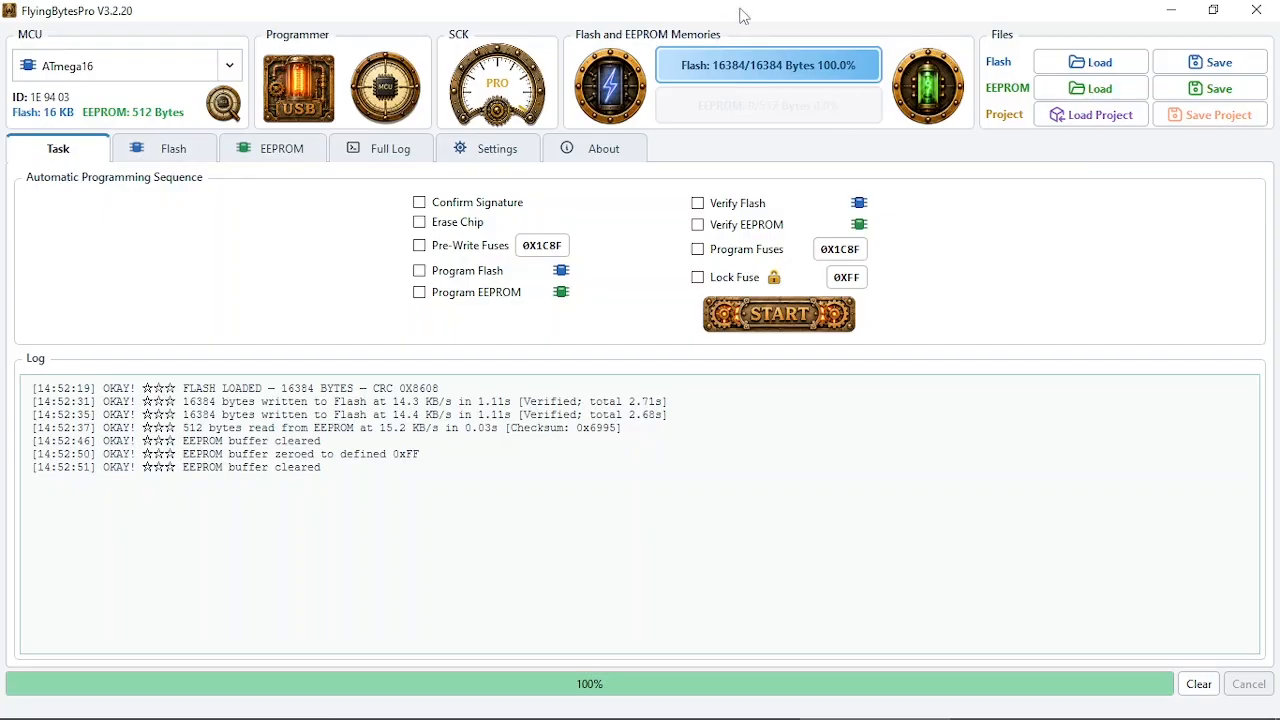
Step: Detect the newly connected chip, choose ATmega128 as the exact MCU and load FD_RD128K.hex into the flash buffer
click(411, 97)
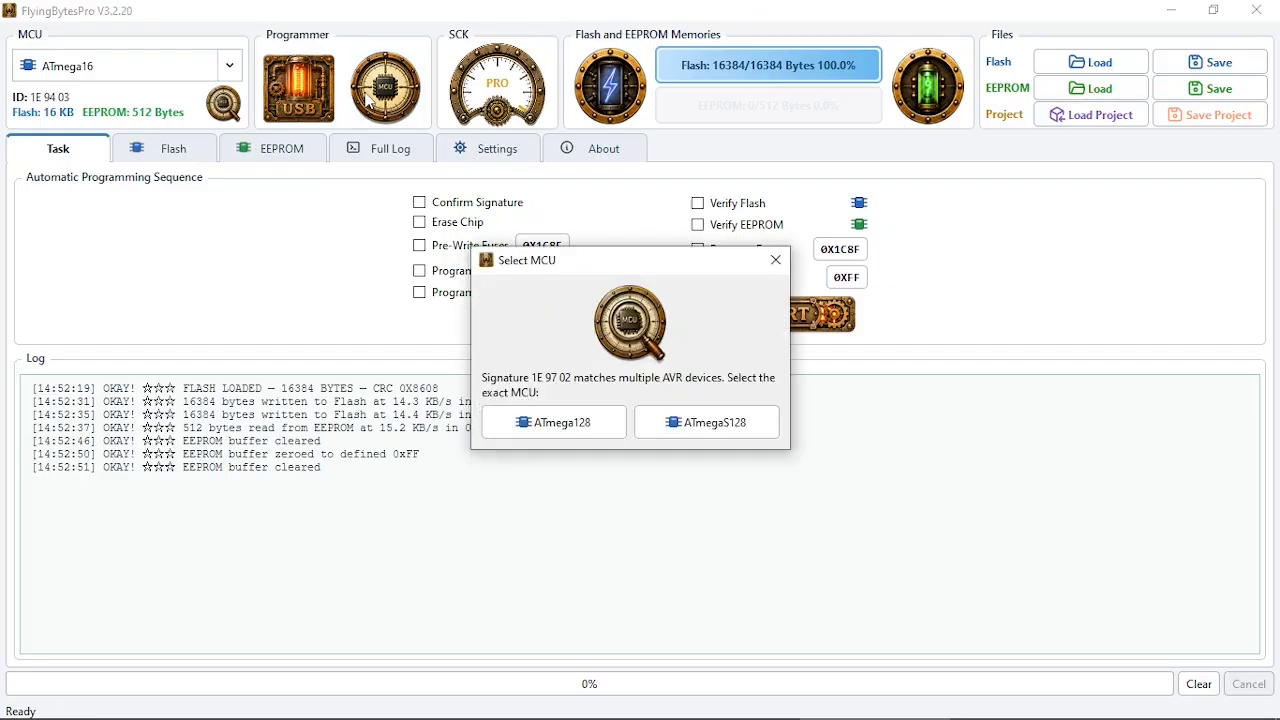
click(590, 428)
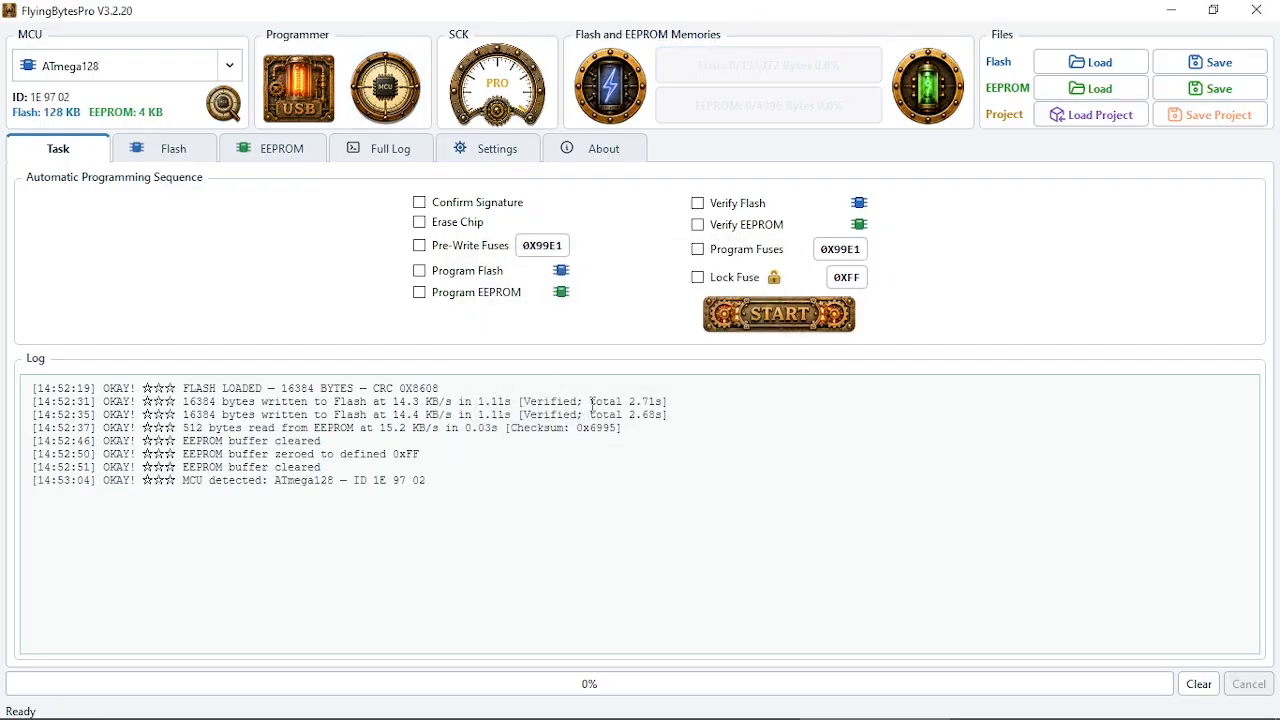
click(1112, 68)
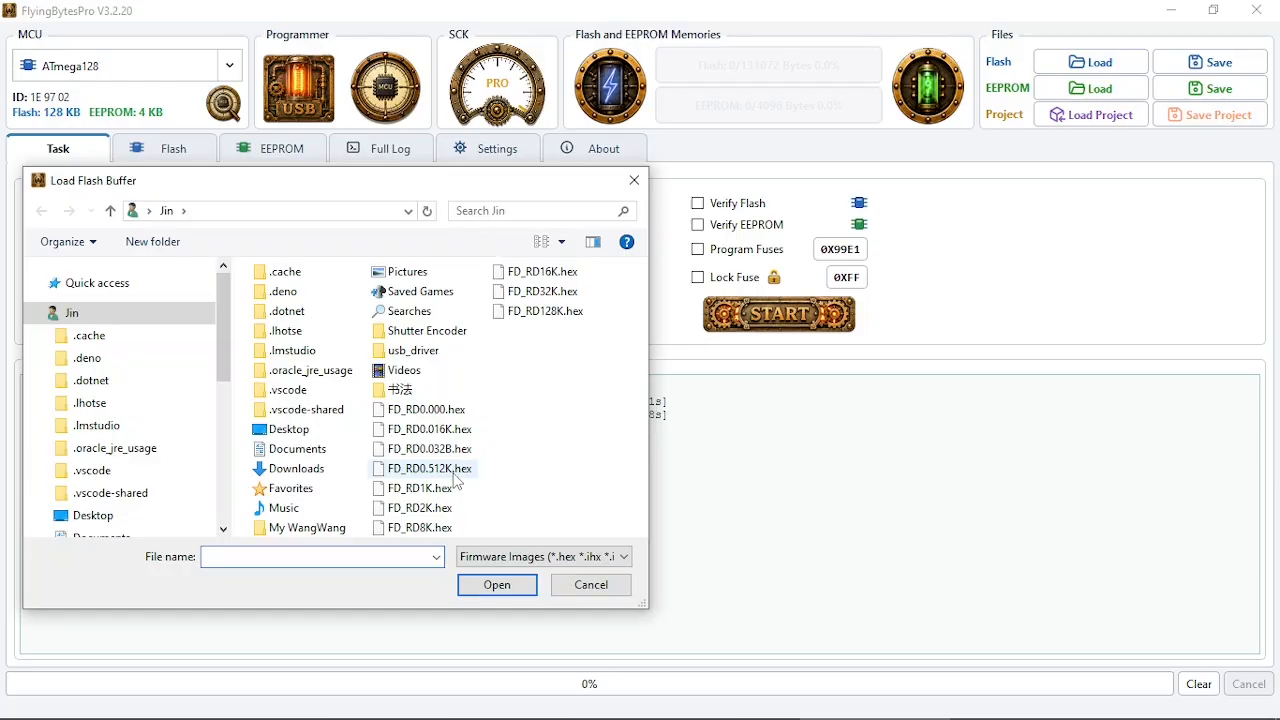
double_click(530, 313)
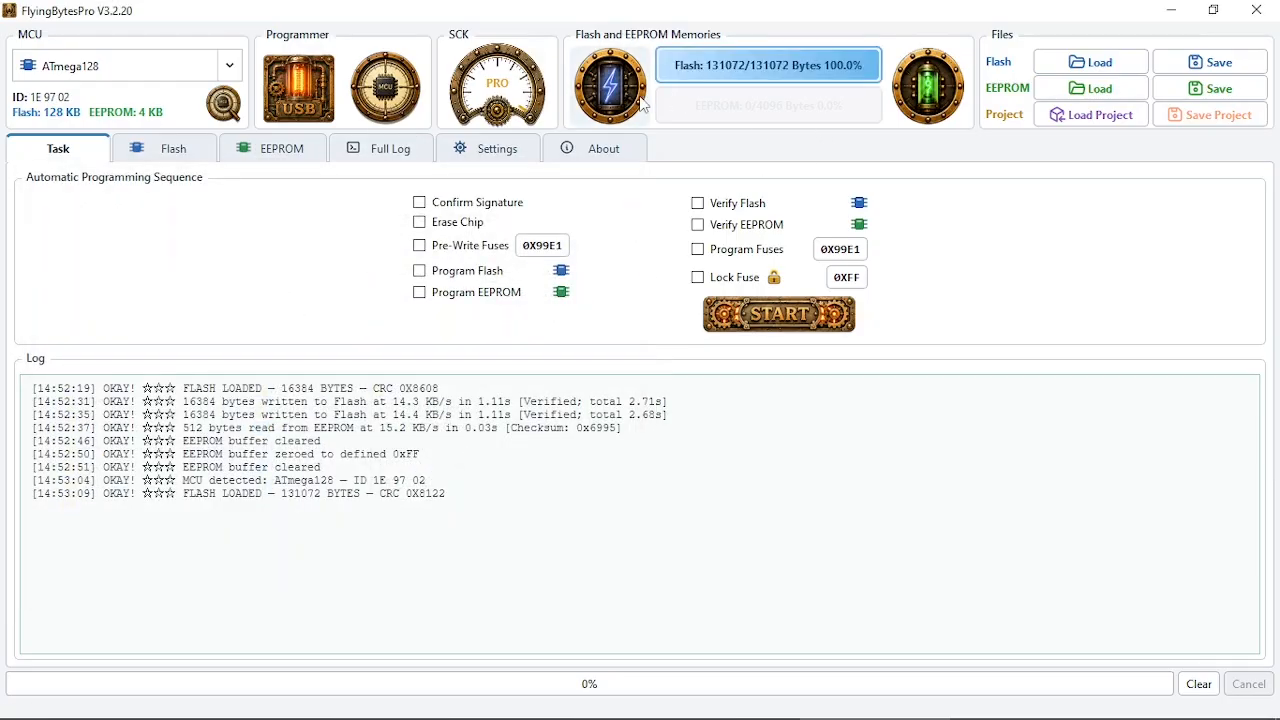
Step: Open the ATmega128's pre-write fuse and lock settings and review the decoded settings
click(542, 245)
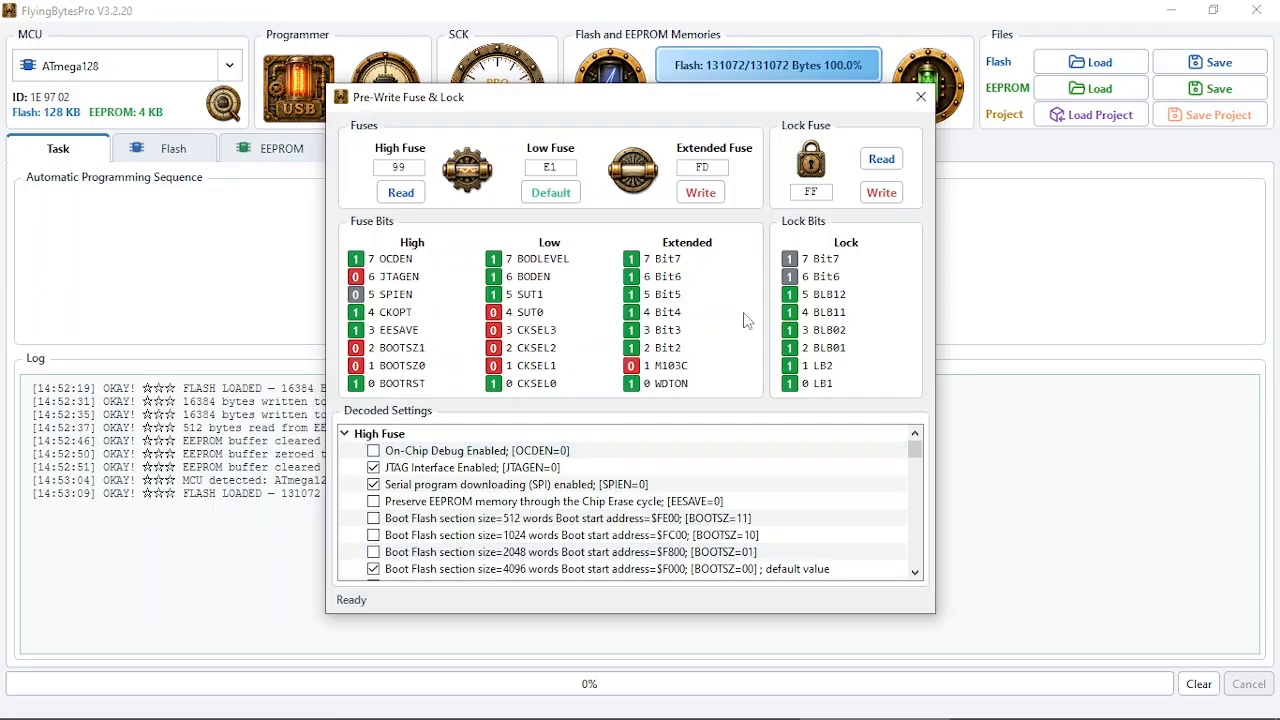
mouse_move(916, 450)
mouse_down()
mouse_move(935, 569)
mouse_move(938, 445)
mouse_up()
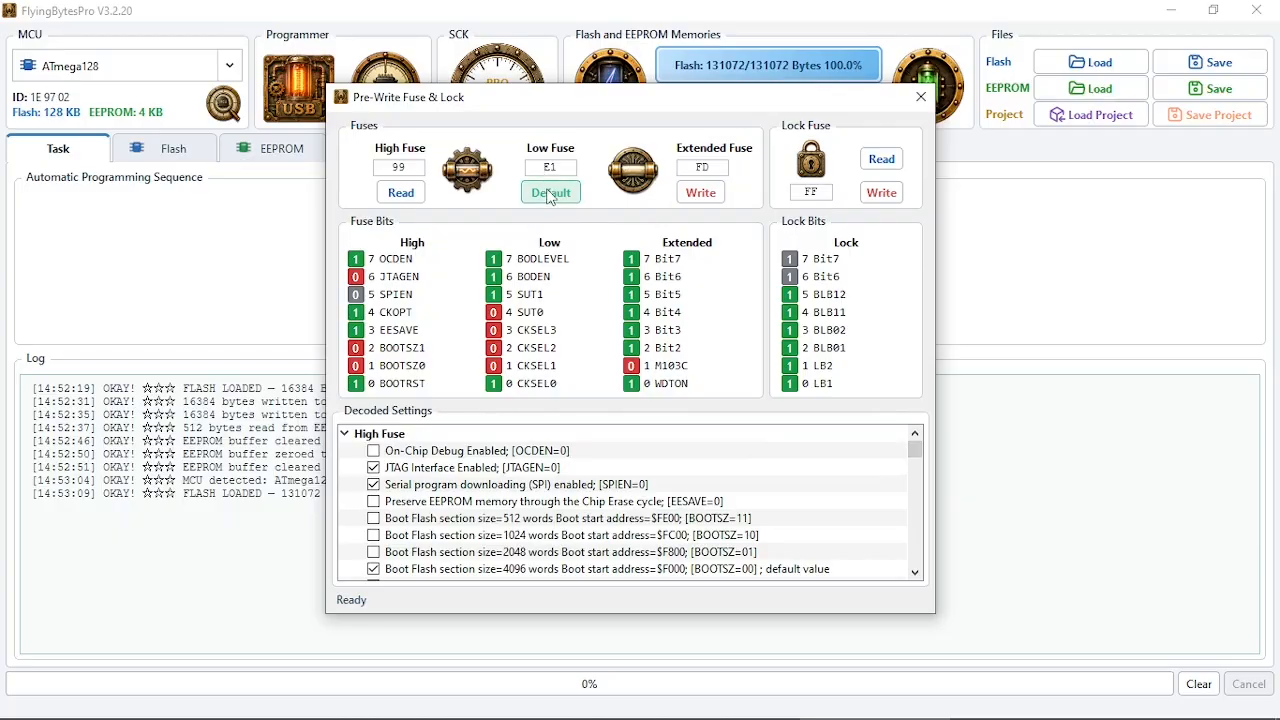